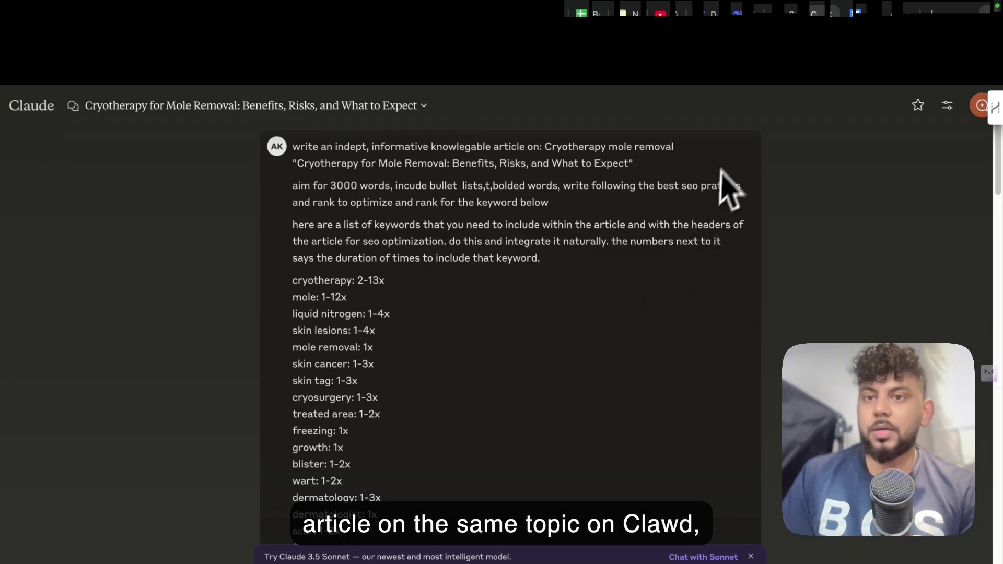
- Bring up the DeepSeek chat holding its cryotherapy mole removal article
mouse_move(773, 74)
left_click(778, 16)
left_click(741, 21)
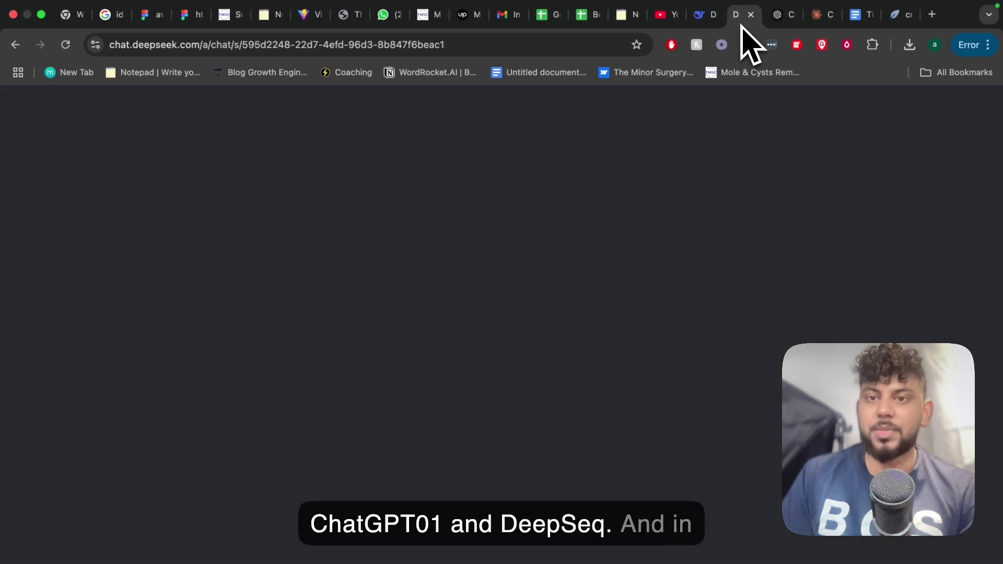
- Read through DeepSeek's article and prompt, then move on to ChatGPT's version
scroll(718, 263, "up", 10)
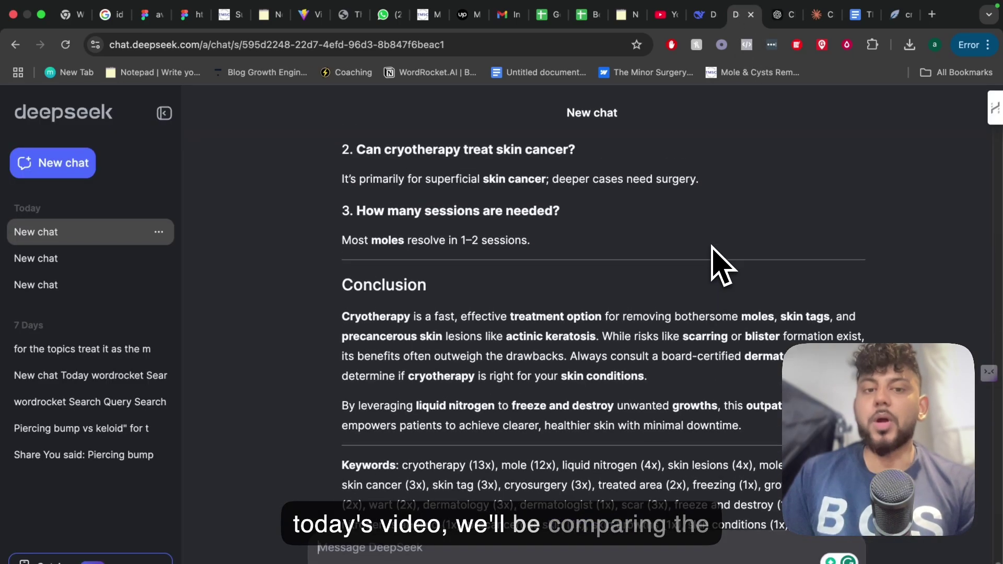
scroll(722, 265, "up", 10)
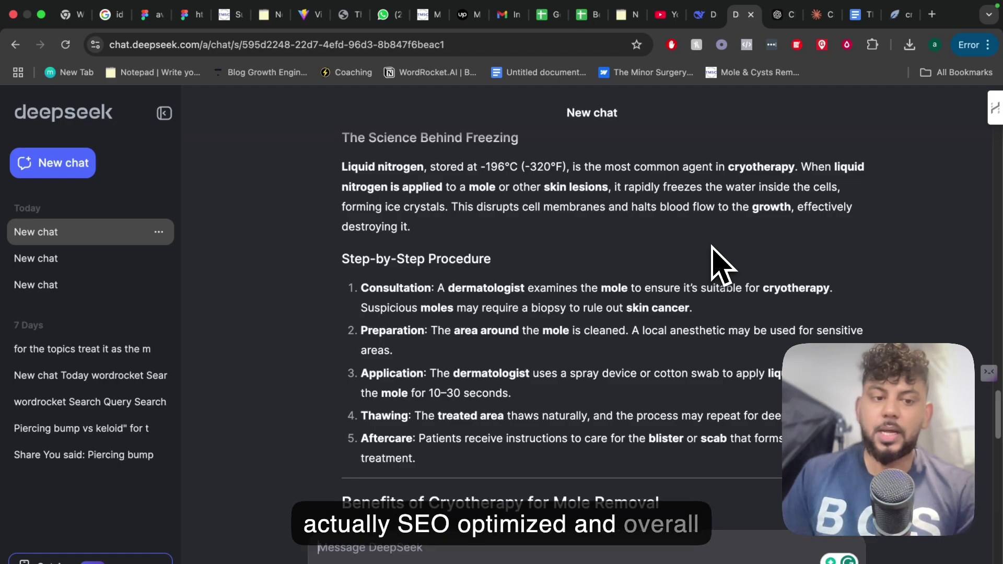
scroll(712, 246, "up", 15)
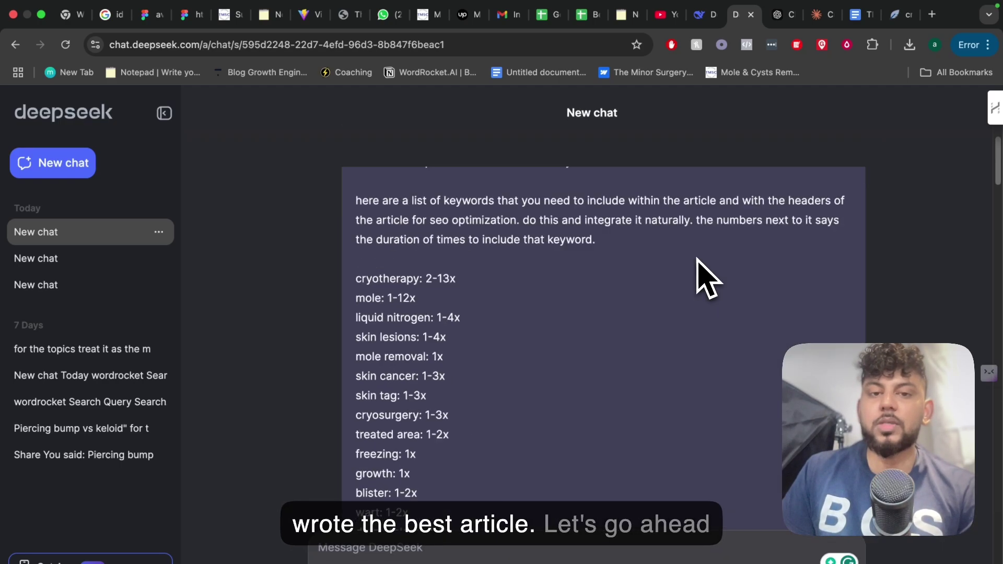
scroll(679, 267, "down", 8)
scroll(654, 253, "down", 15)
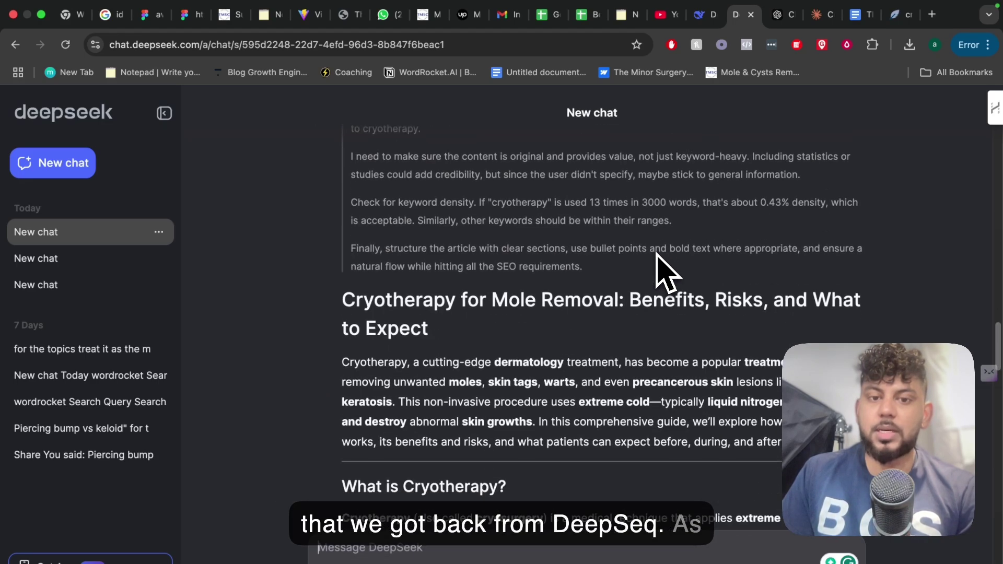
scroll(658, 258, "down", 3)
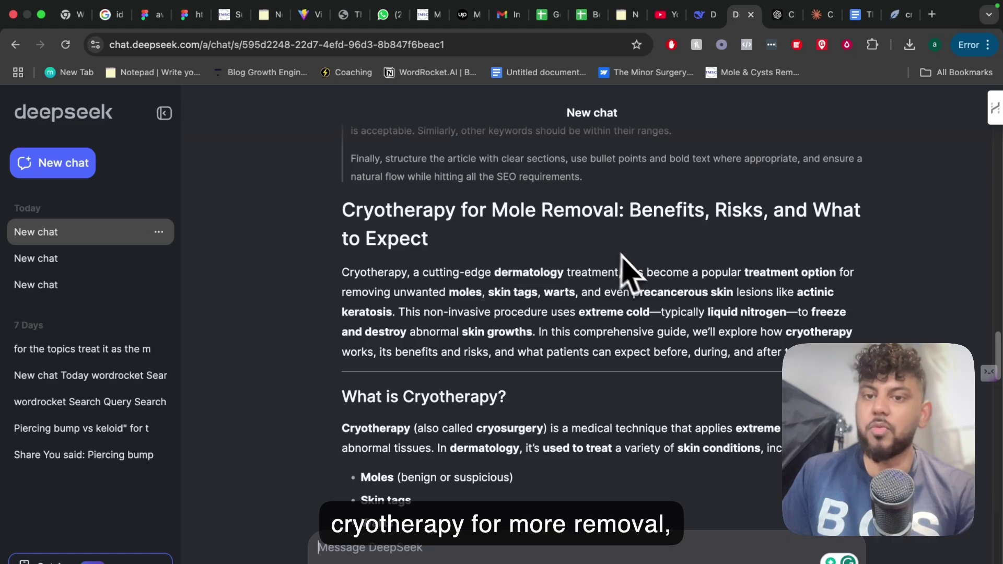
scroll(622, 259, "down", 10)
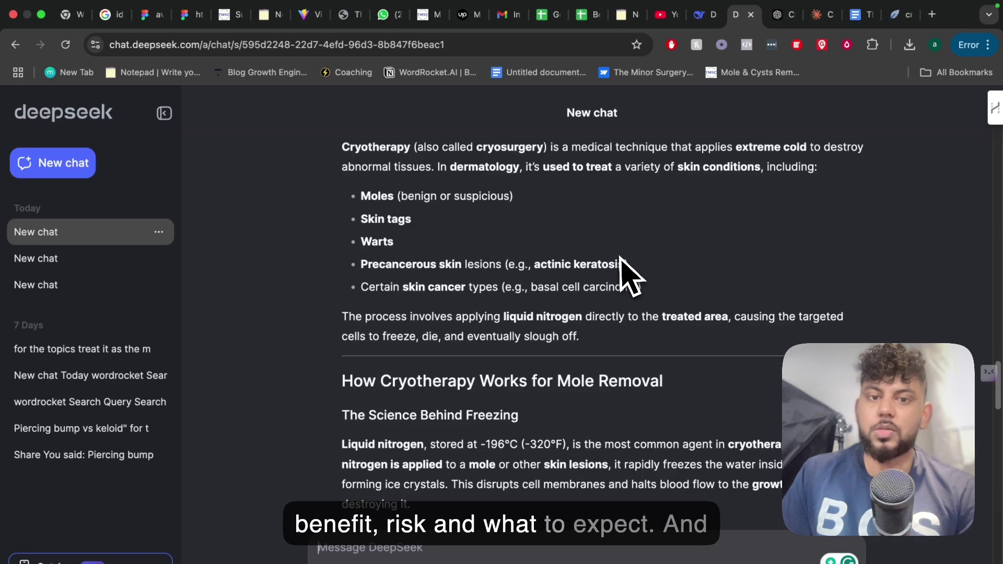
left_click(777, 16)
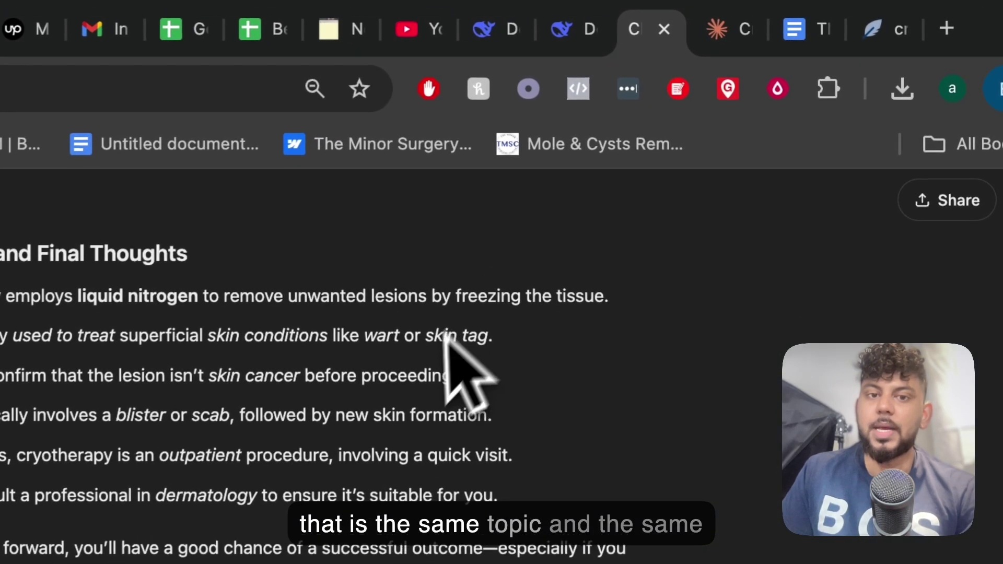
scroll(659, 194, "up", 20)
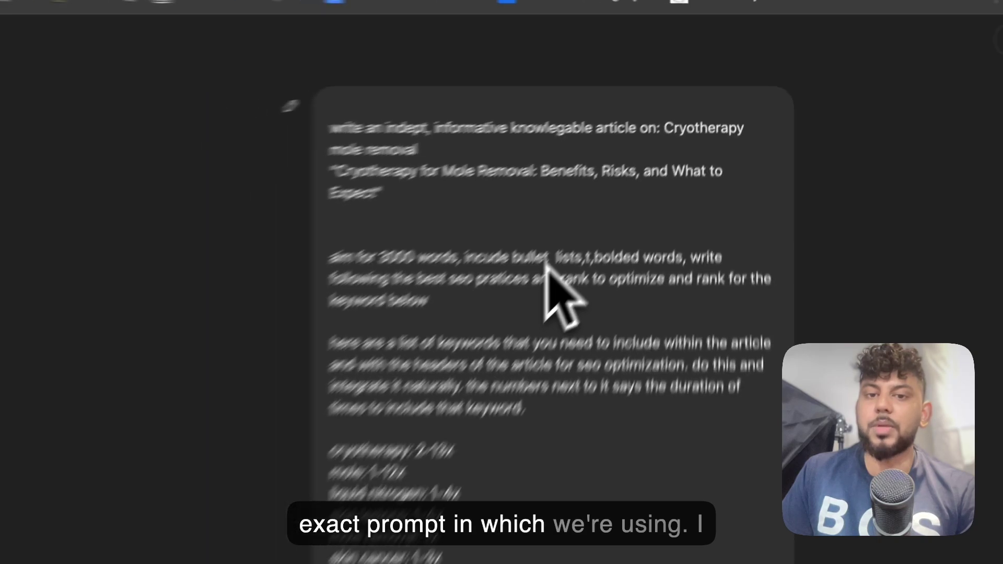
scroll(586, 219, "down", 2)
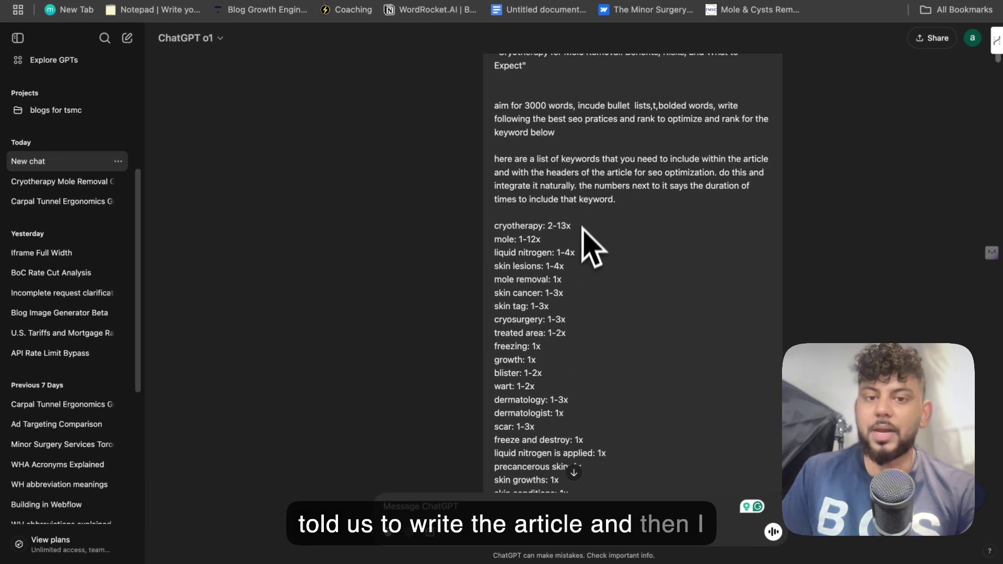
scroll(583, 288, "down", 5)
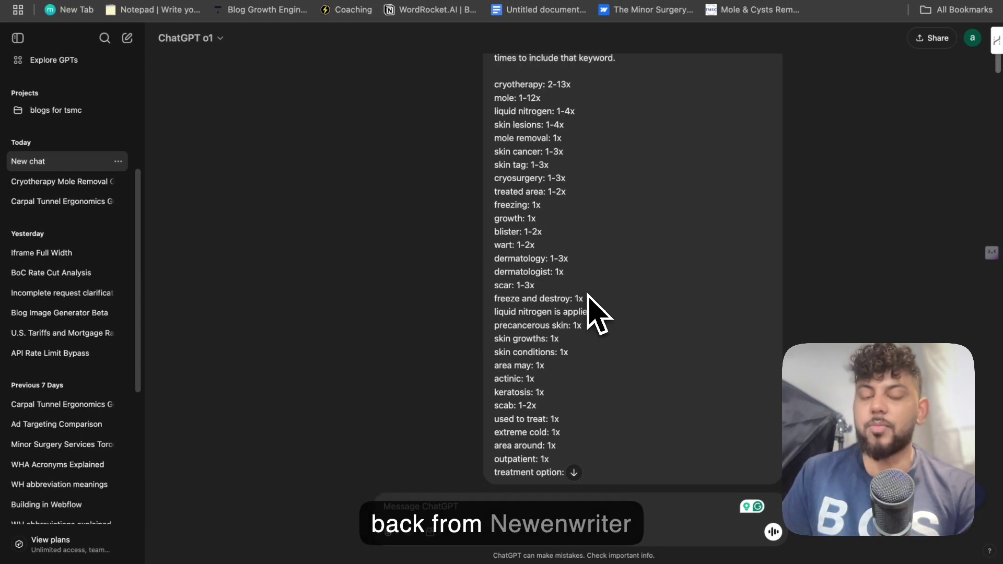
scroll(592, 282, "down", 2)
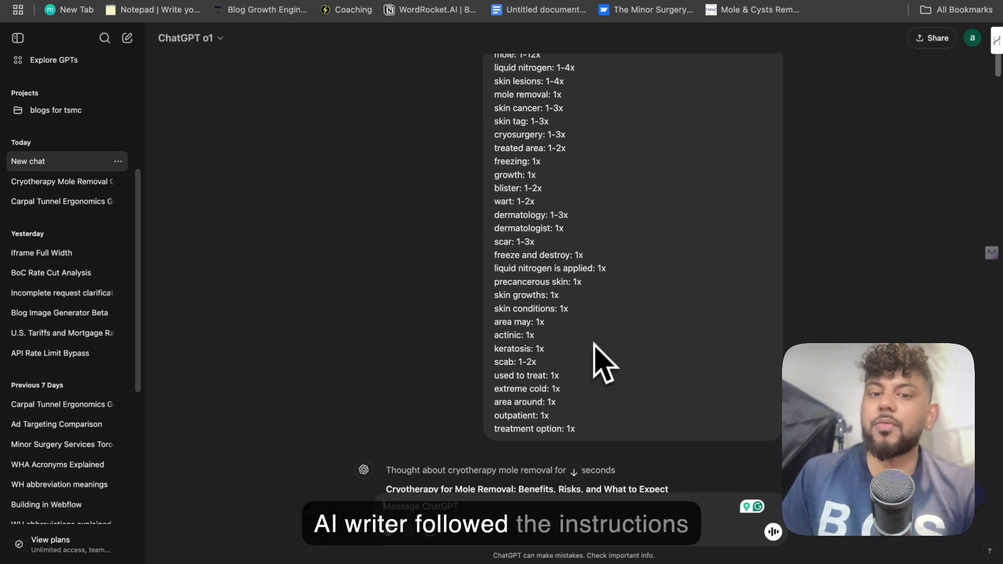
scroll(611, 350, "down", 15)
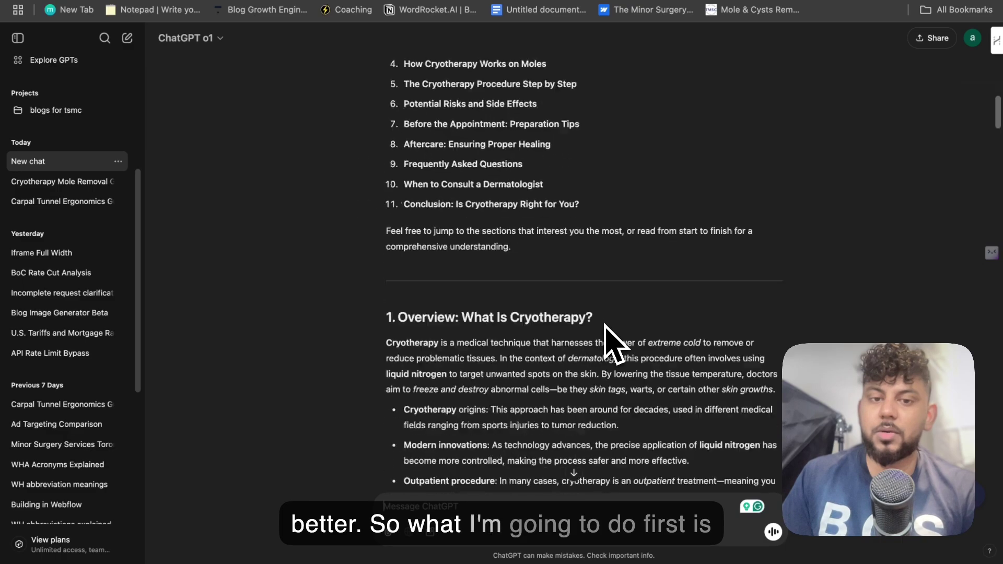
scroll(619, 347, "down", 20)
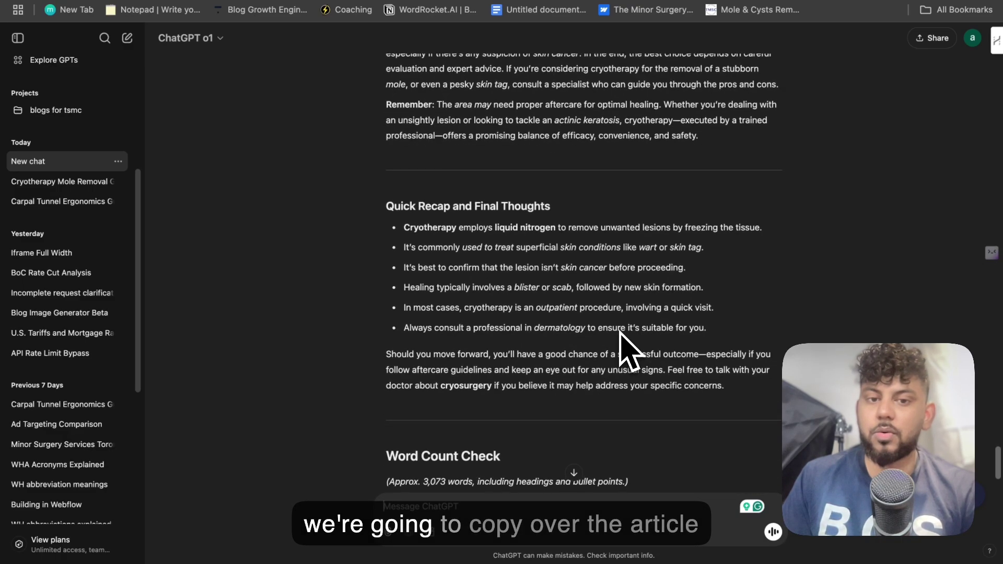
scroll(591, 337, "down", 3)
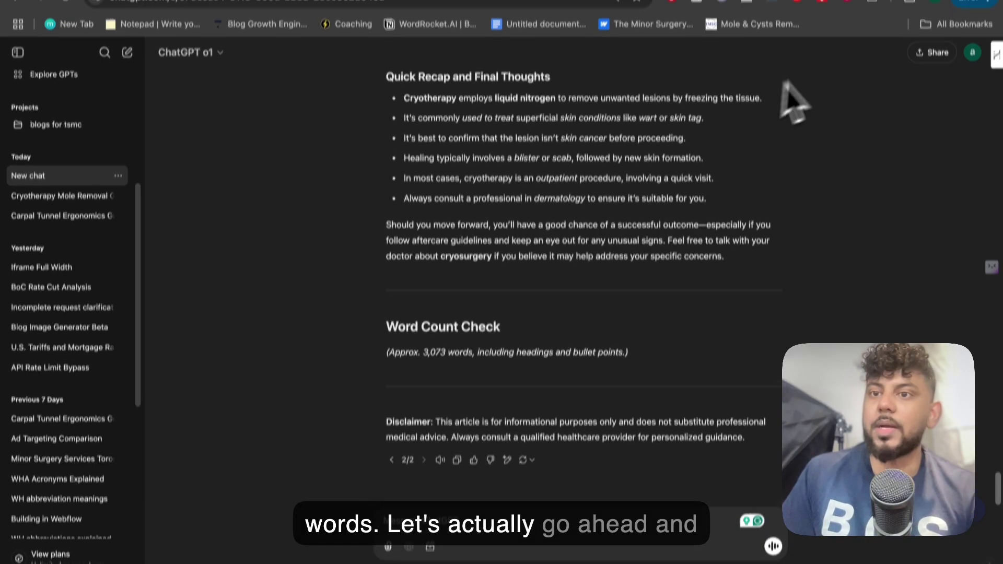
- Paste the copied ChatGPT article into the NeuronWriter content editor
mouse_move(863, 39)
left_click(899, 9)
right_click(193, 309)
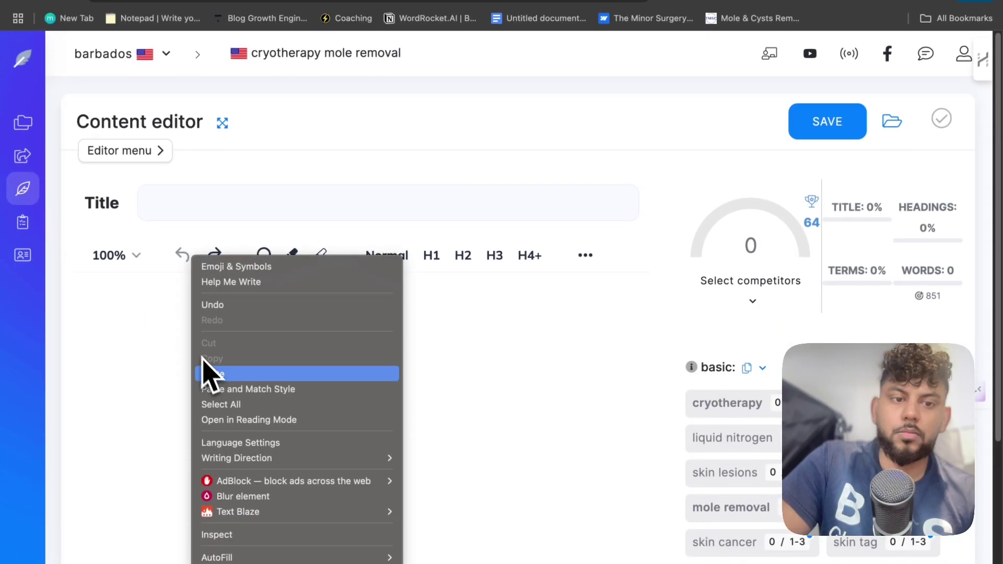
left_click(206, 376)
scroll(268, 235, "up", 10)
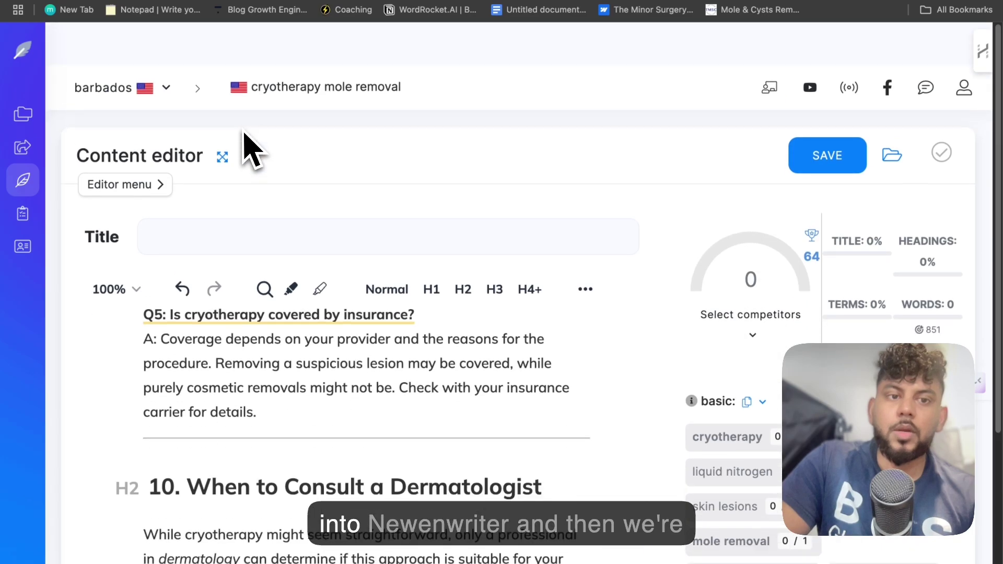
- Generate an AI title and meta description for the article and save them
left_click(251, 214)
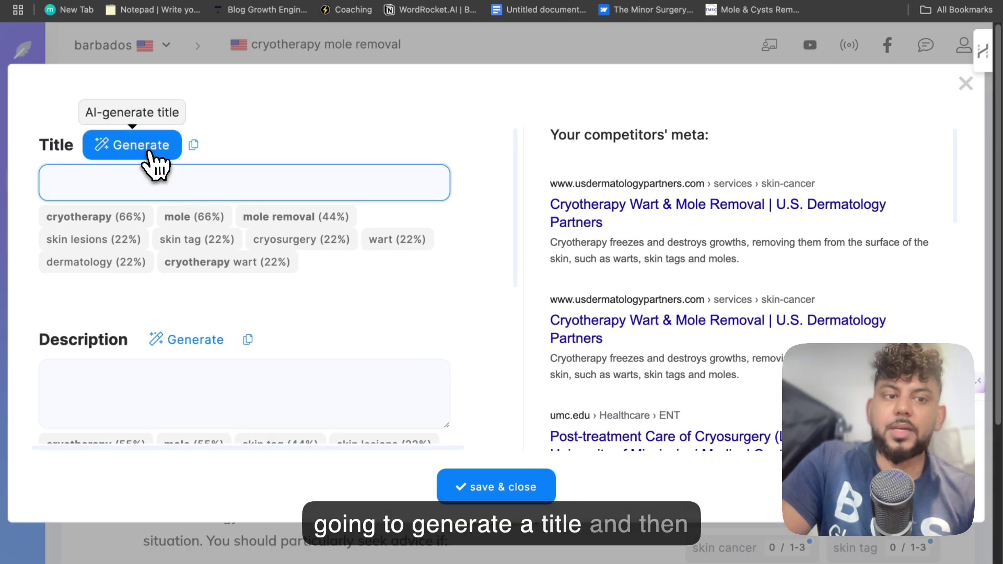
left_click(141, 146)
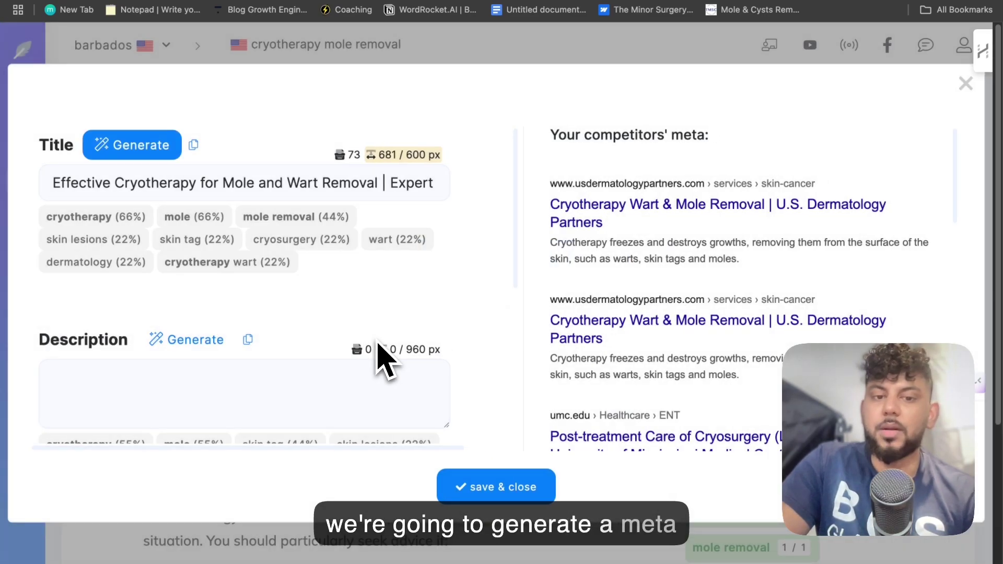
left_click(212, 342)
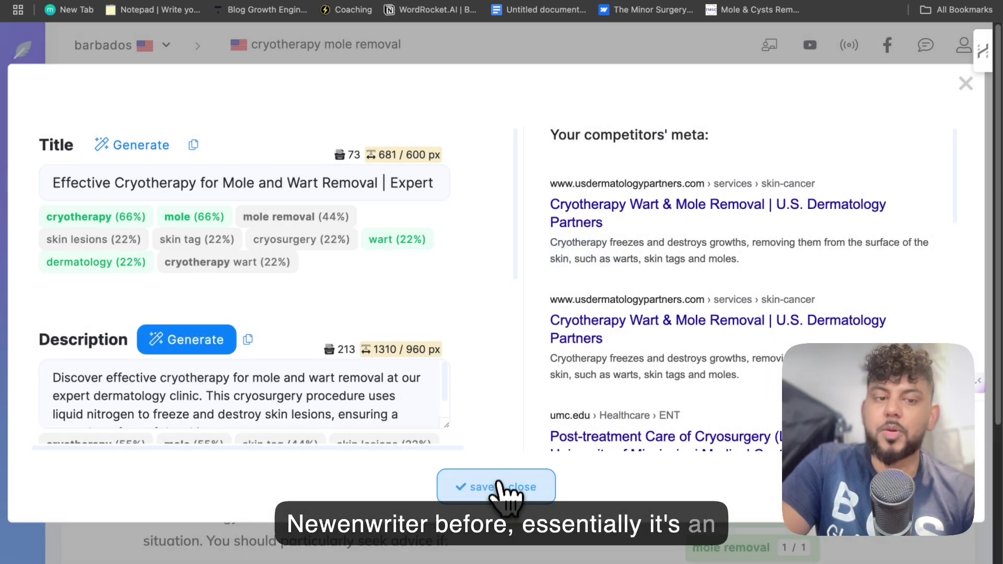
left_click(502, 491)
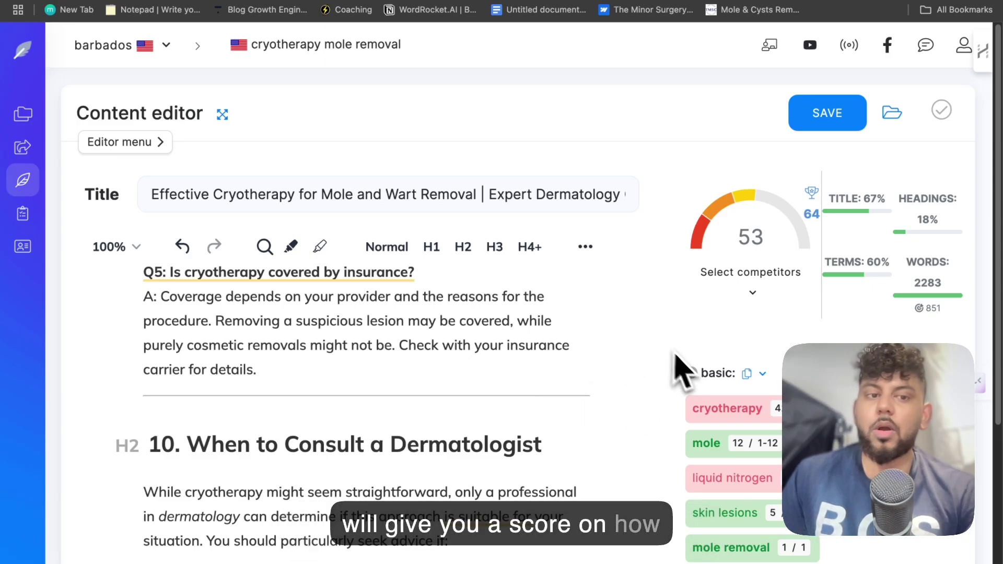
- Review the article scoring 67 and its word count against the 851-word competitor median
scroll(476, 366, "up", 15)
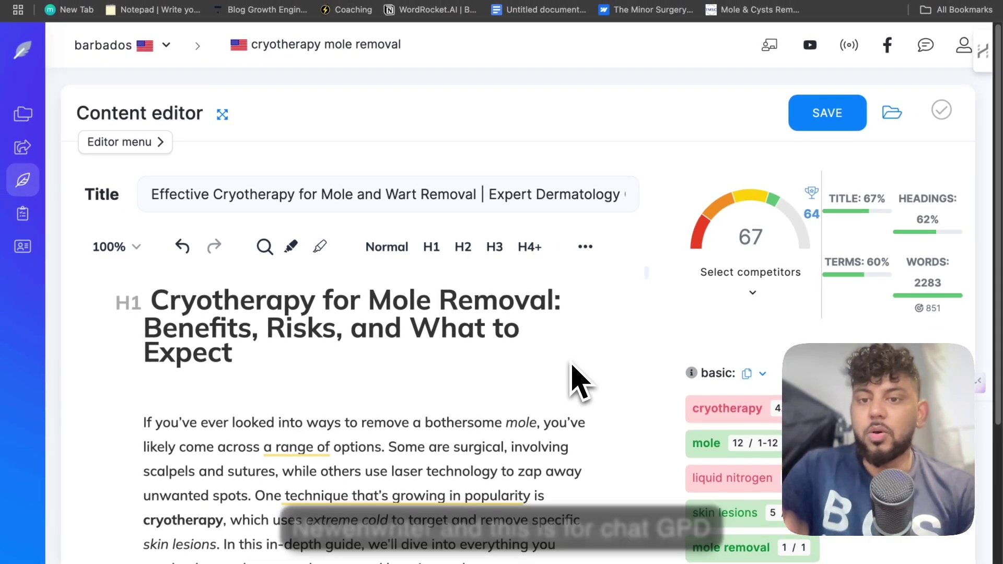
scroll(577, 381, "down", 3)
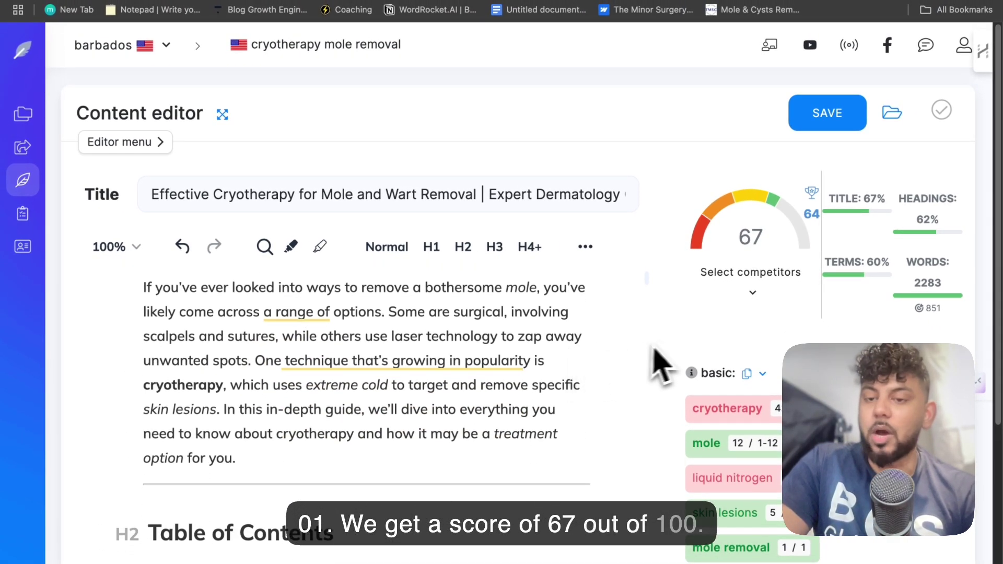
mouse_move(809, 229)
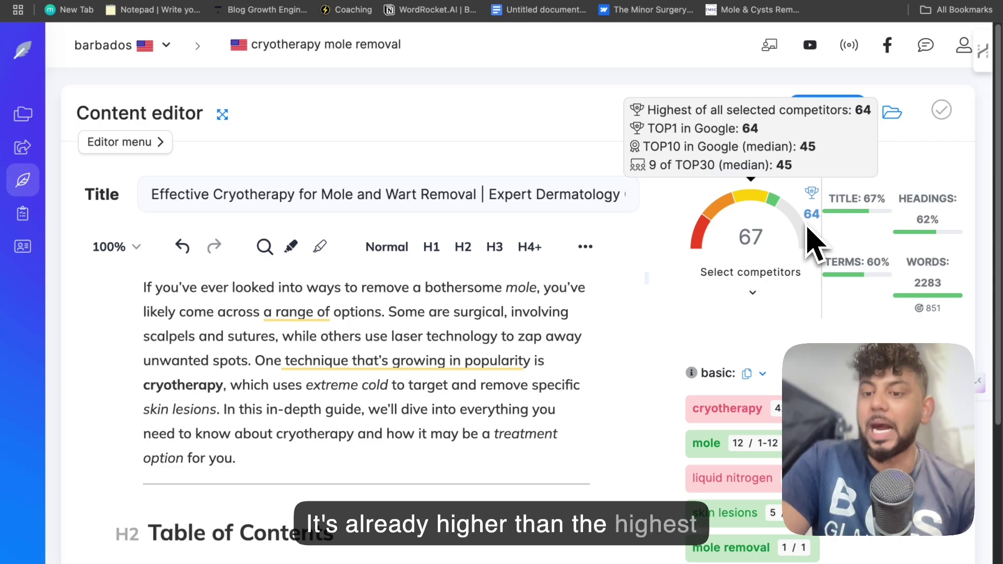
scroll(579, 269, "down", 3)
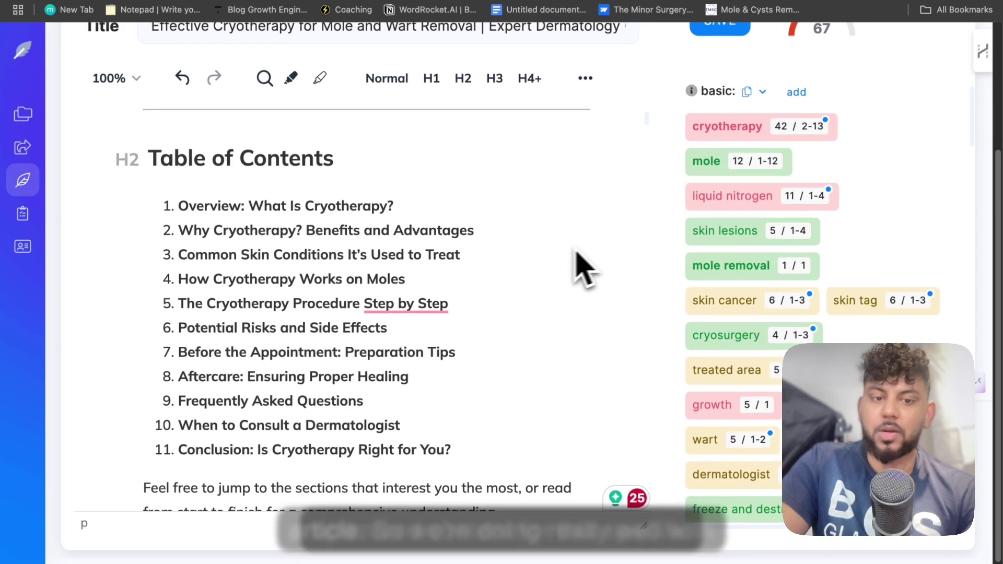
scroll(441, 306, "down", 15)
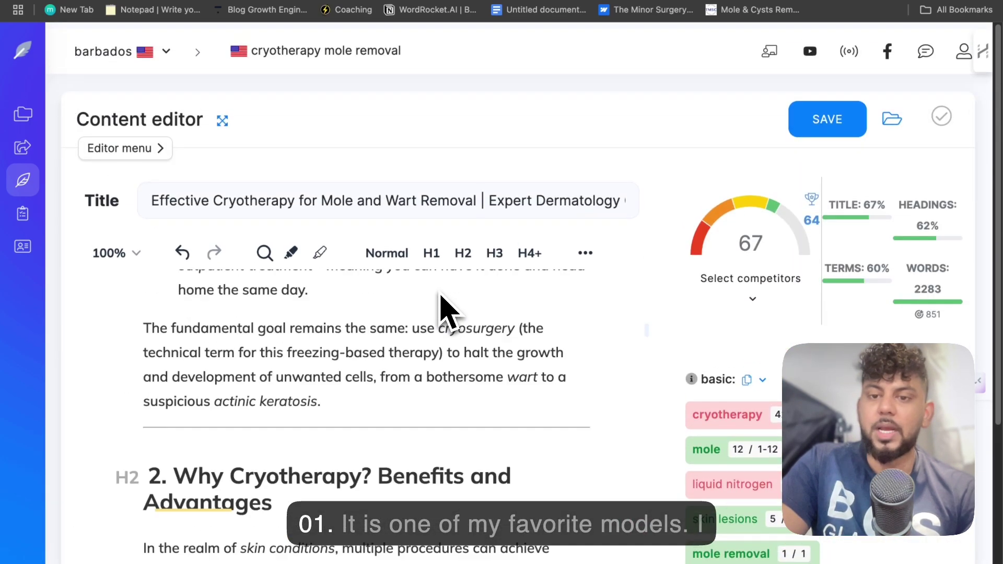
scroll(441, 296, "down", 10)
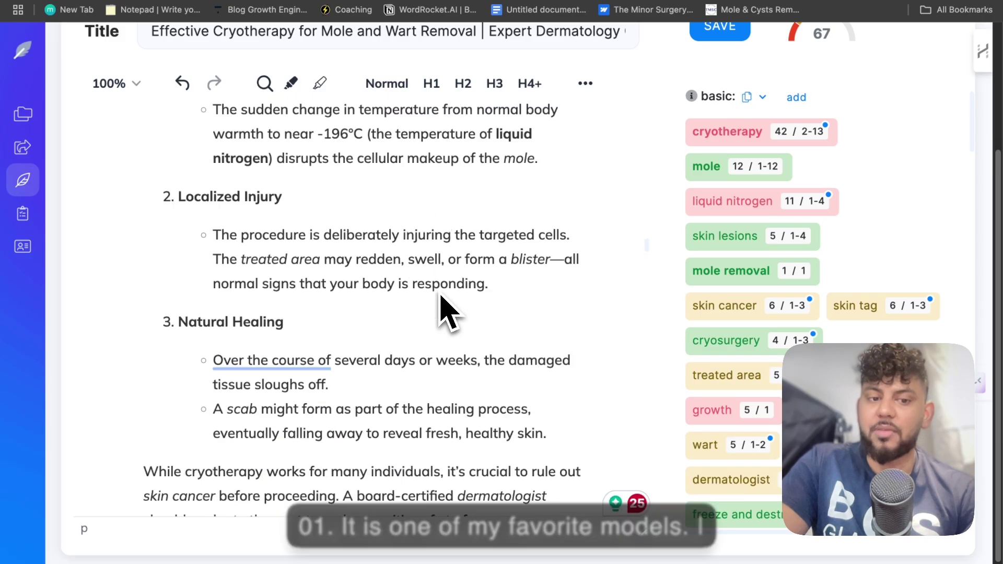
scroll(440, 296, "down", 15)
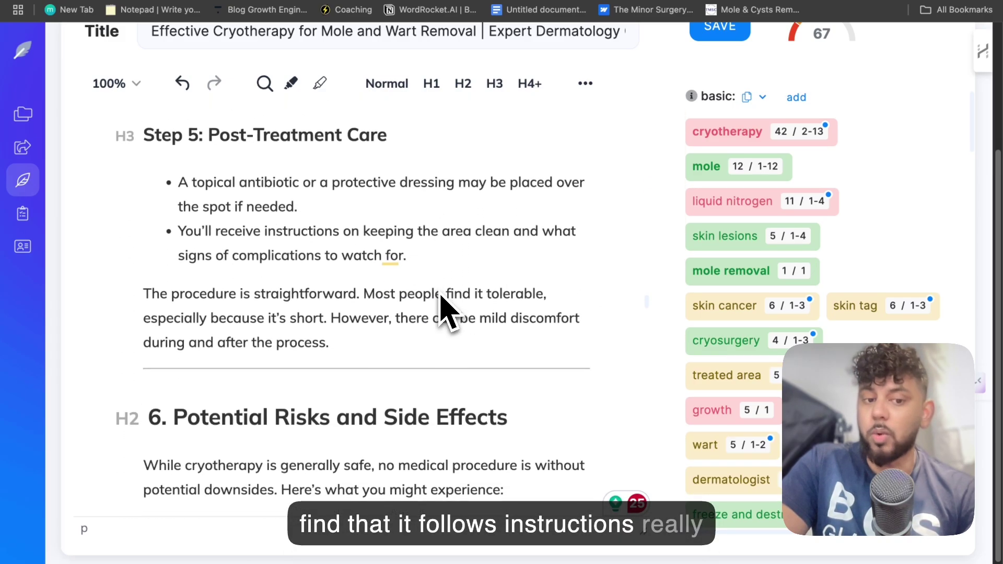
scroll(441, 306, "down", 15)
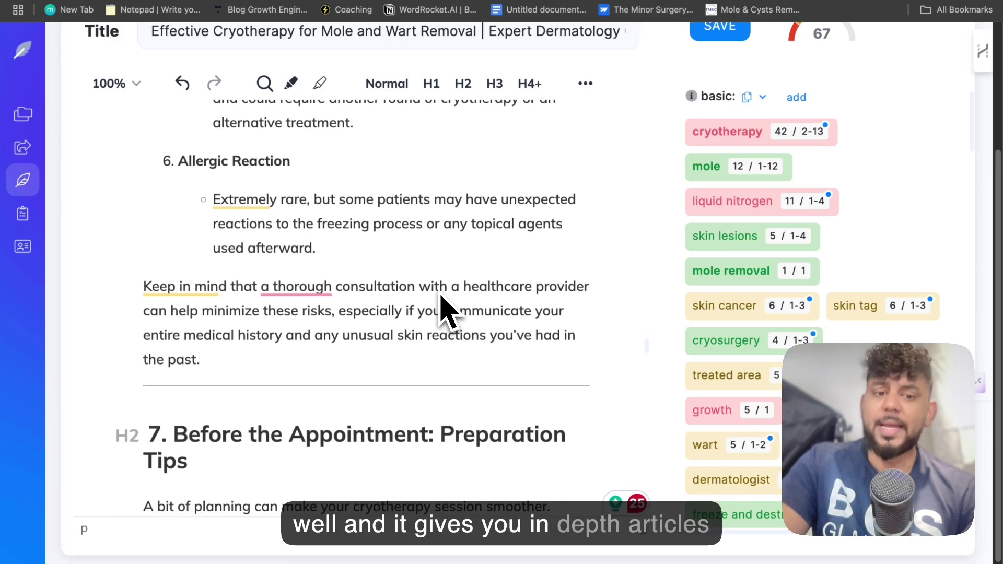
scroll(440, 306, "down", 5)
scroll(441, 306, "up", 20)
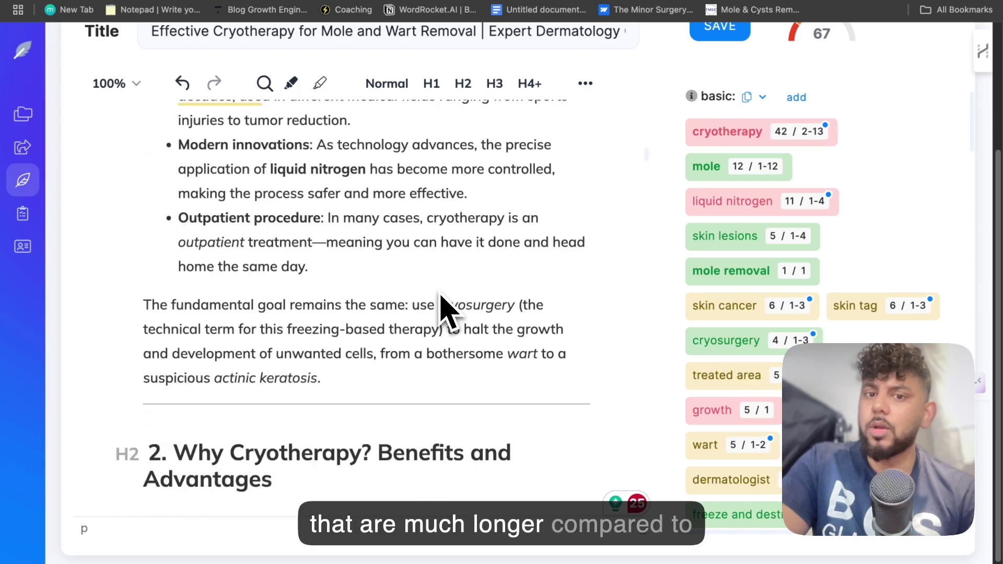
scroll(441, 306, "up", 15)
mouse_move(937, 284)
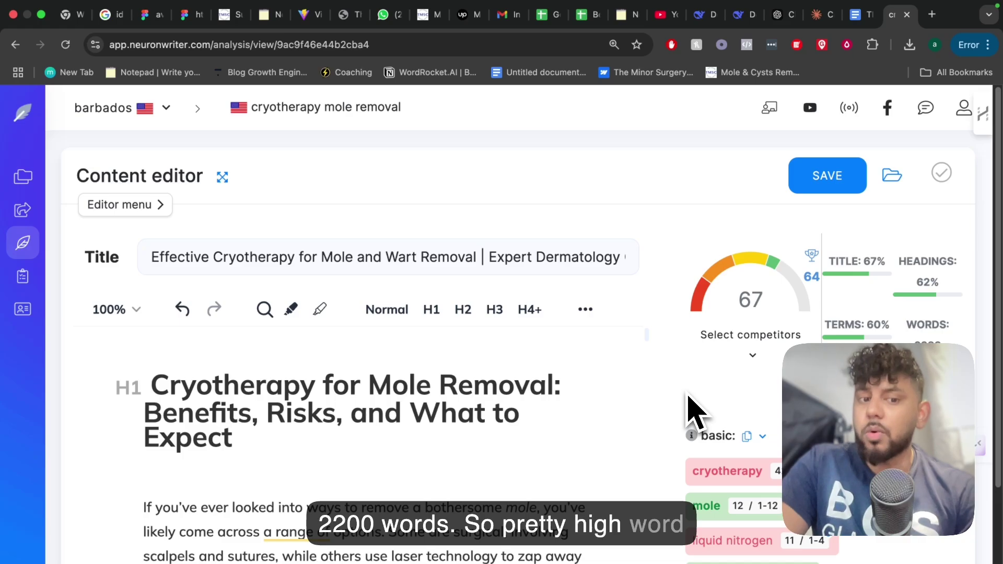
scroll(627, 413, "down", 3)
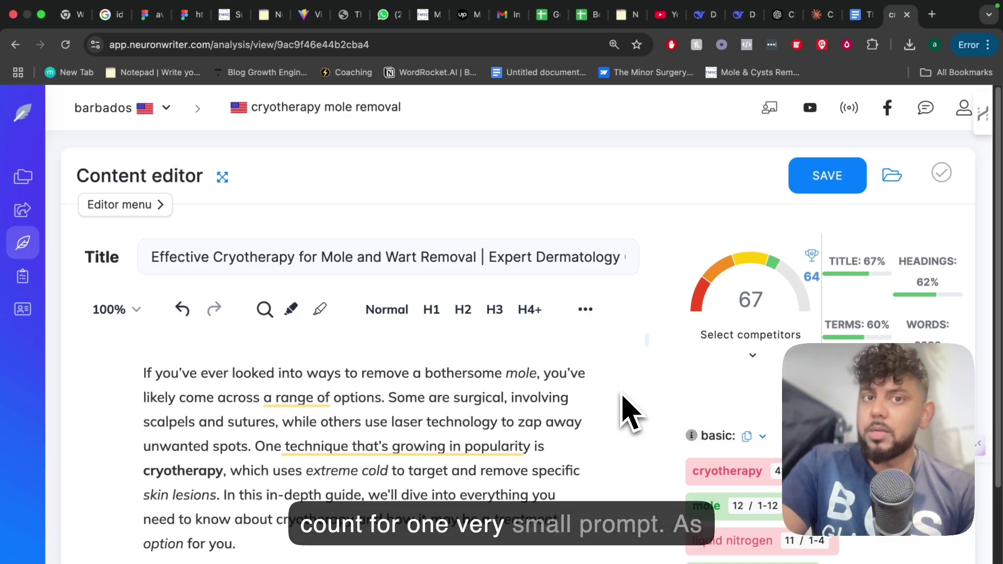
- Review the ChatGPT o1 prompt requesting a 3000-word cryotherapy article with target keyword counts
left_click(779, 14)
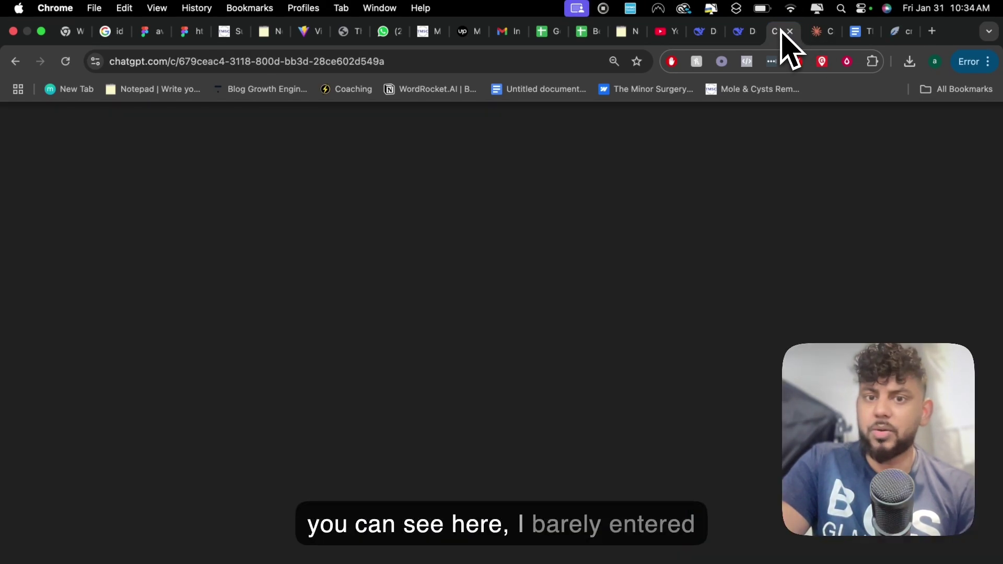
scroll(692, 235, "up", 20)
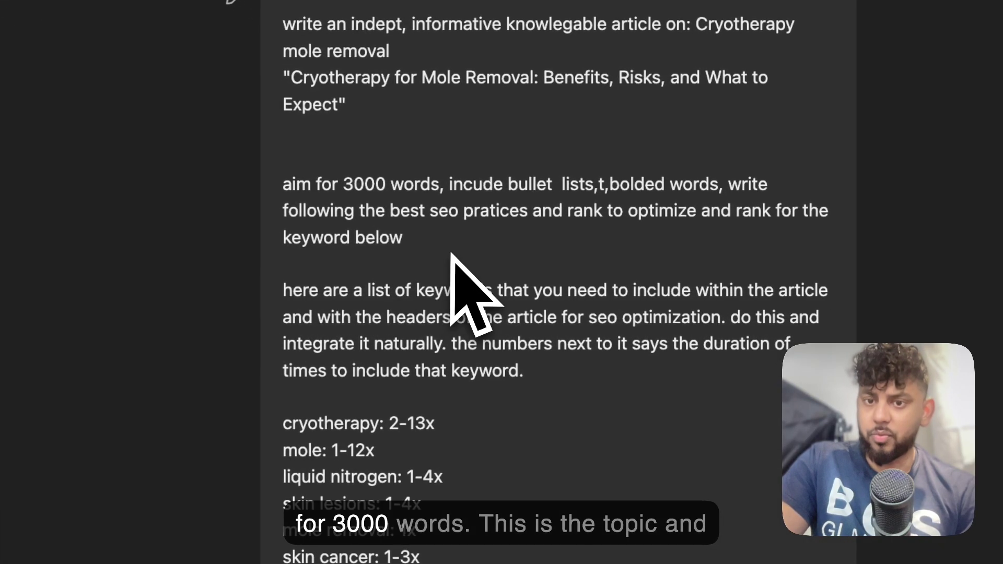
scroll(480, 324, "down", 8)
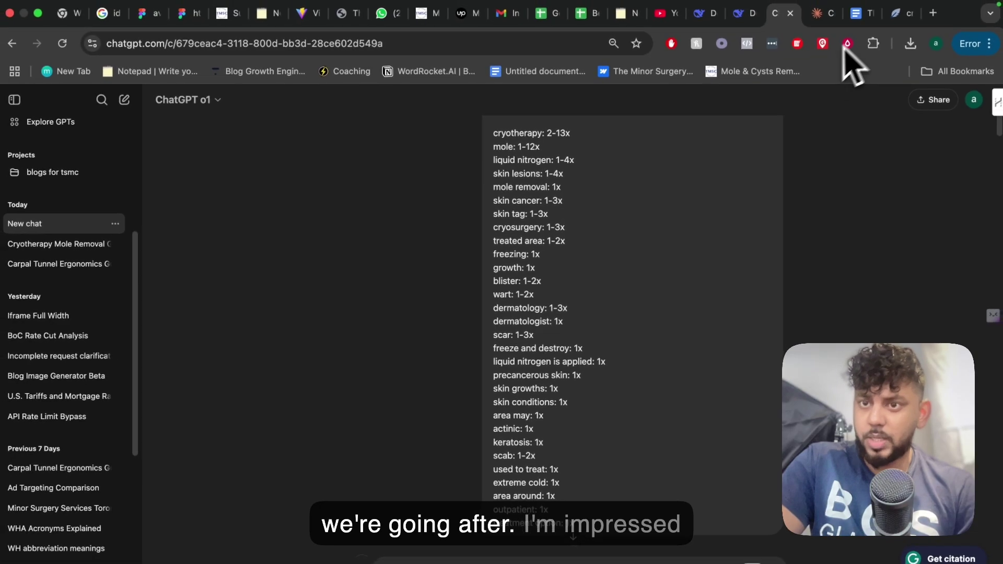
left_click(891, 16)
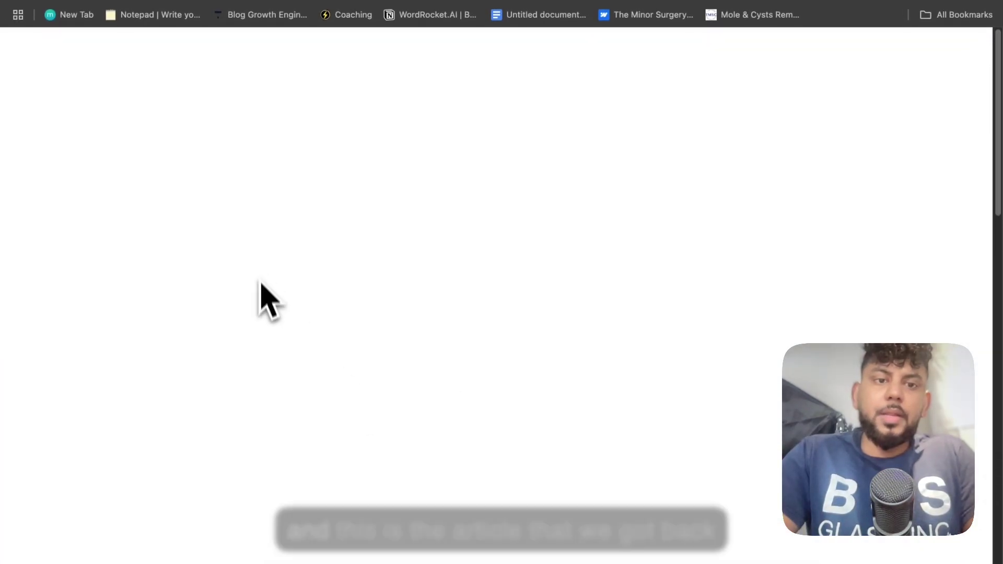
- Replace the sample markdown with the cryotherapy article's markdown
scroll(238, 401, "down", 10)
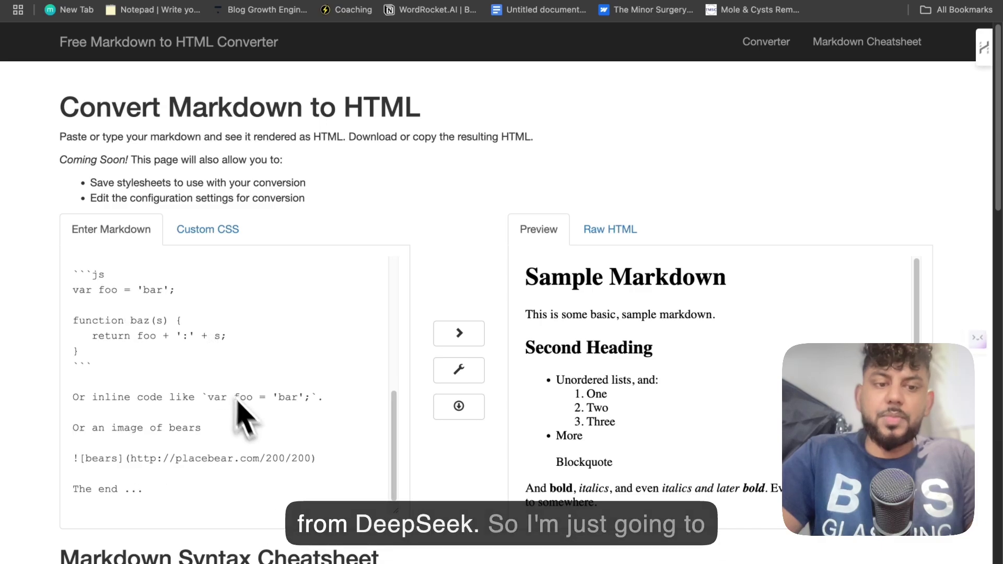
left_click(230, 501)
key("ctrl+a")
key("BackSpace")
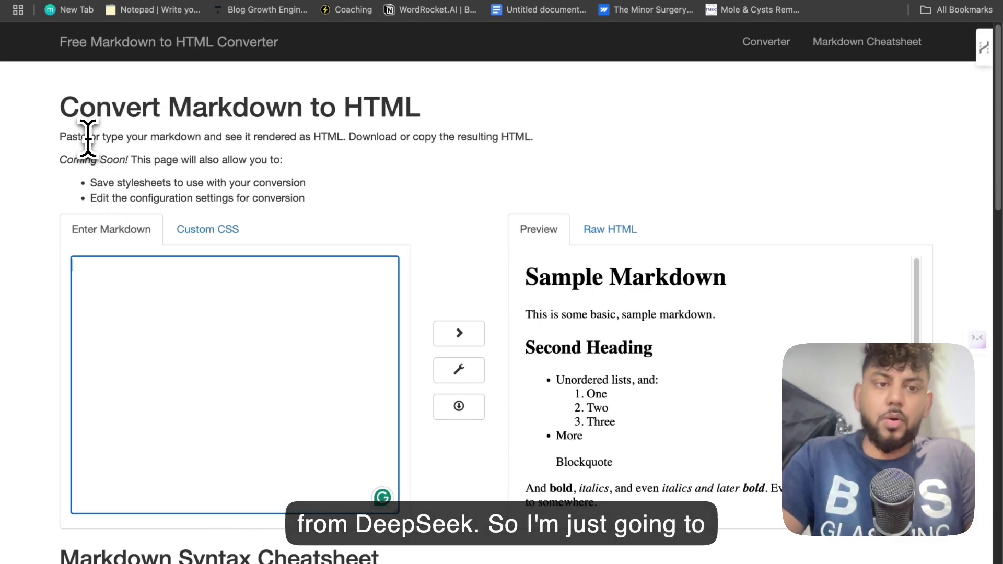
key("ctrl+v")
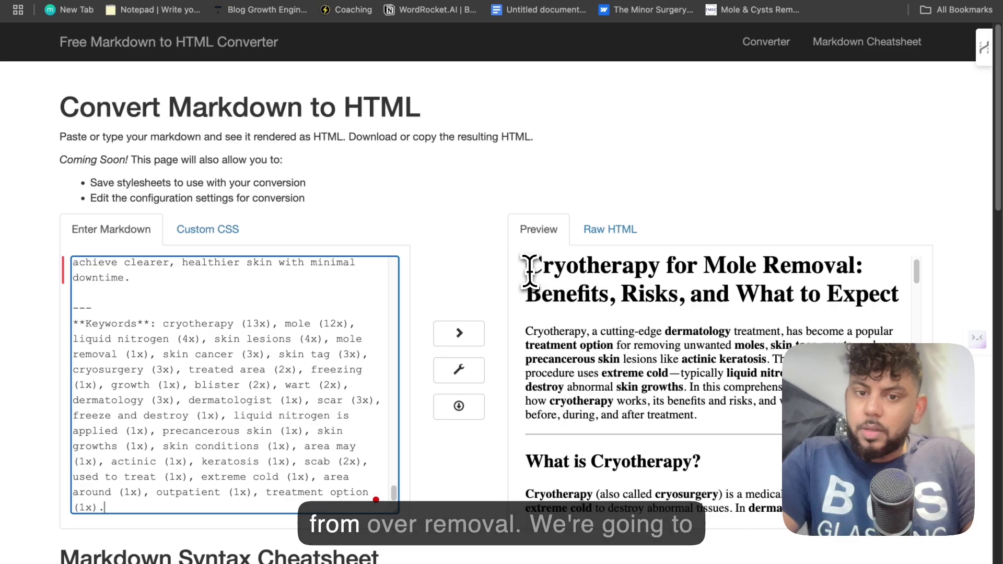
- Select the whole rendered article in the Preview pane, then head to NeuronWriter
left_click_drag(528, 273, 687, 562)
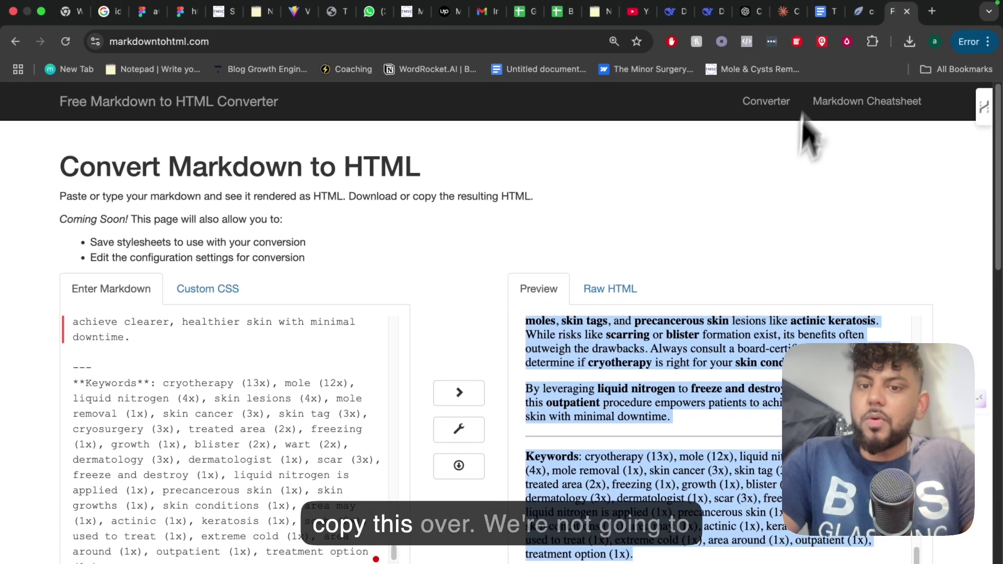
triple_click(686, 363)
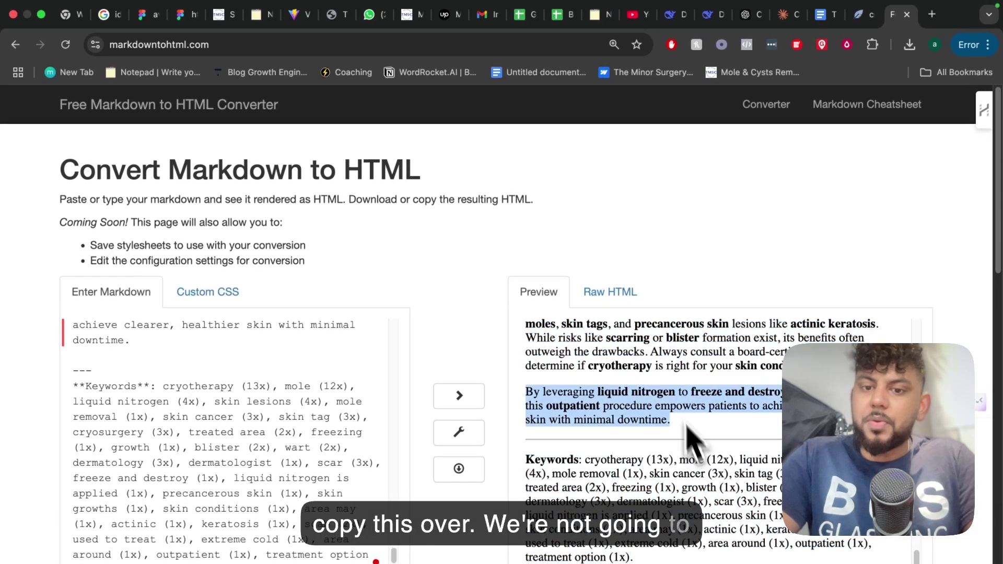
left_click_drag(695, 439, 509, 167)
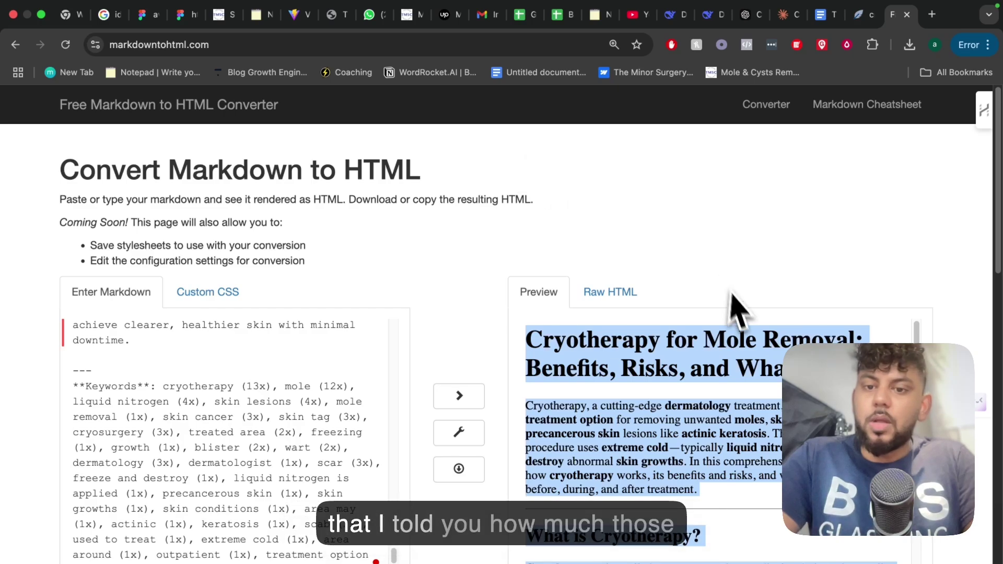
scroll(742, 314, "down", 15)
scroll(746, 335, "up", 8)
scroll(742, 374, "up", 3)
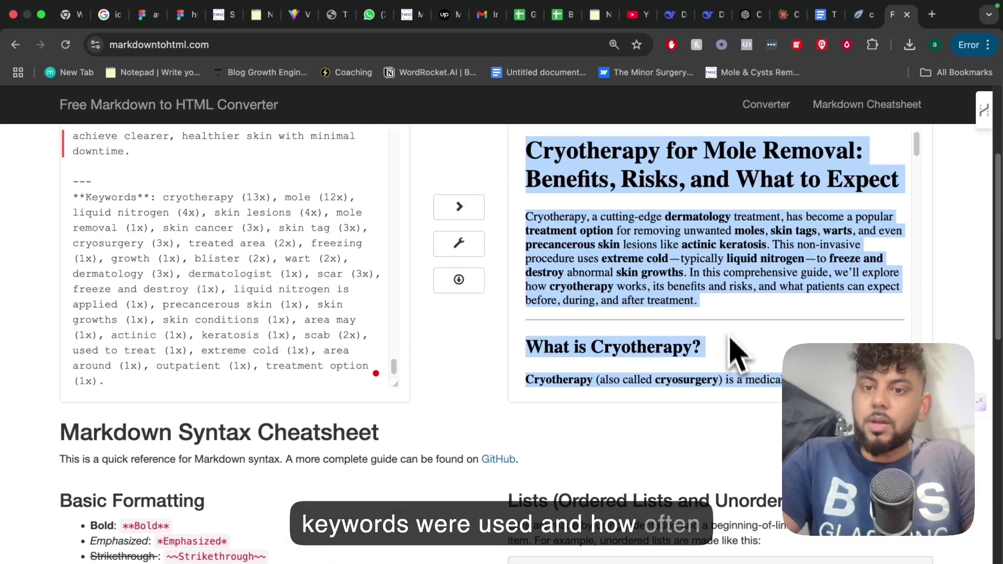
scroll(727, 340, "down", 15)
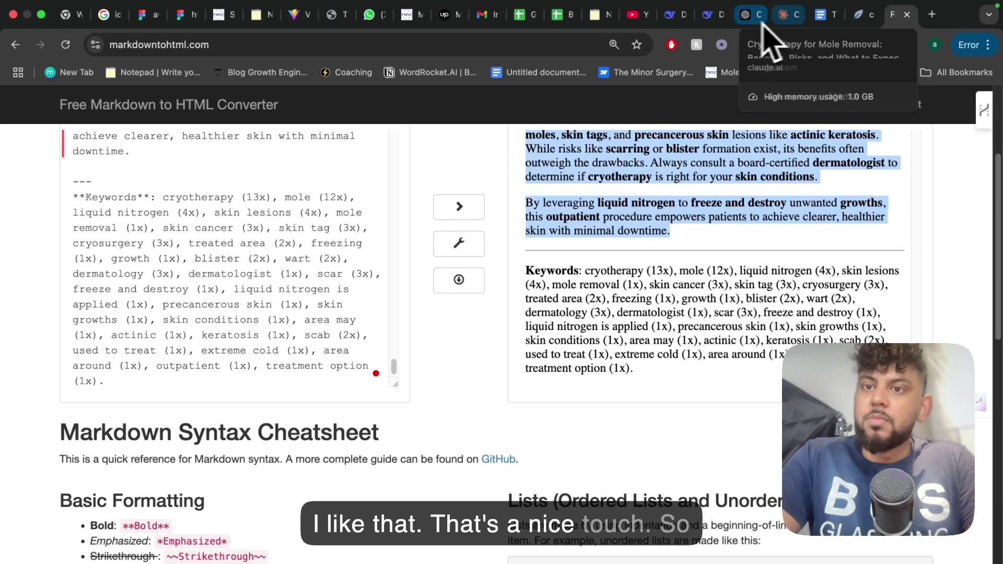
left_click(861, 15)
- Paste the formatted article into the empty editor and let it score 66
key("super+v")
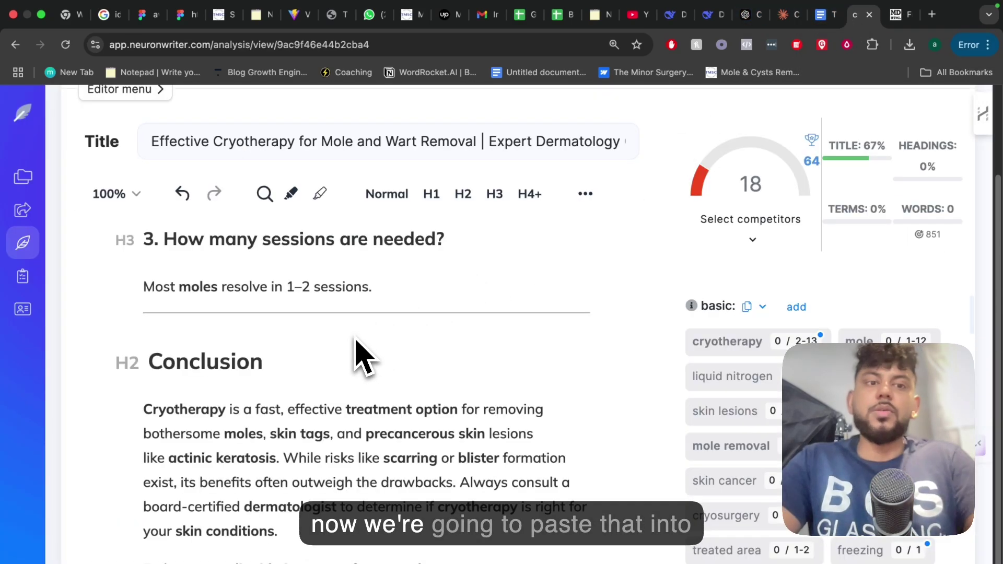
scroll(356, 355, "up", 20)
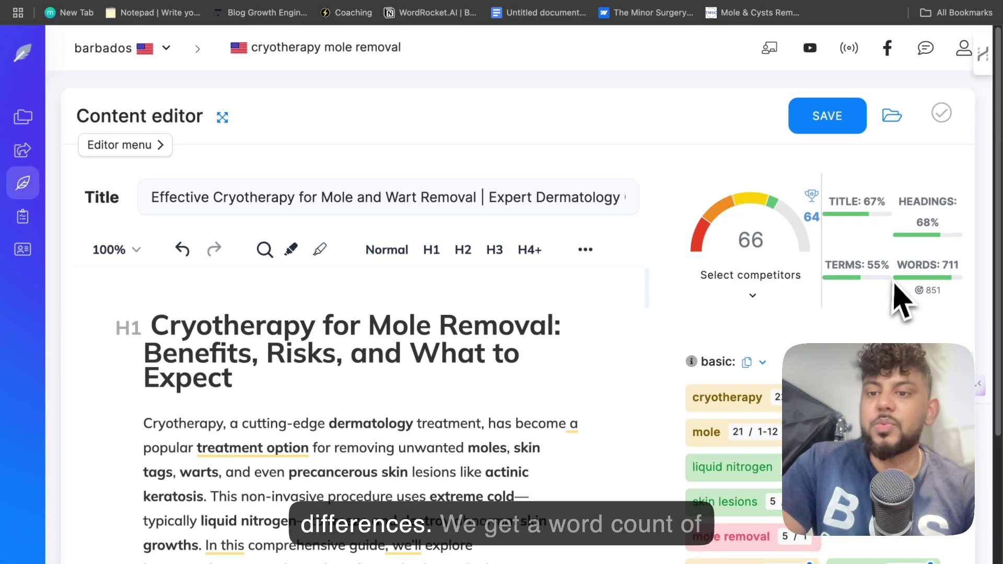
mouse_move(940, 356)
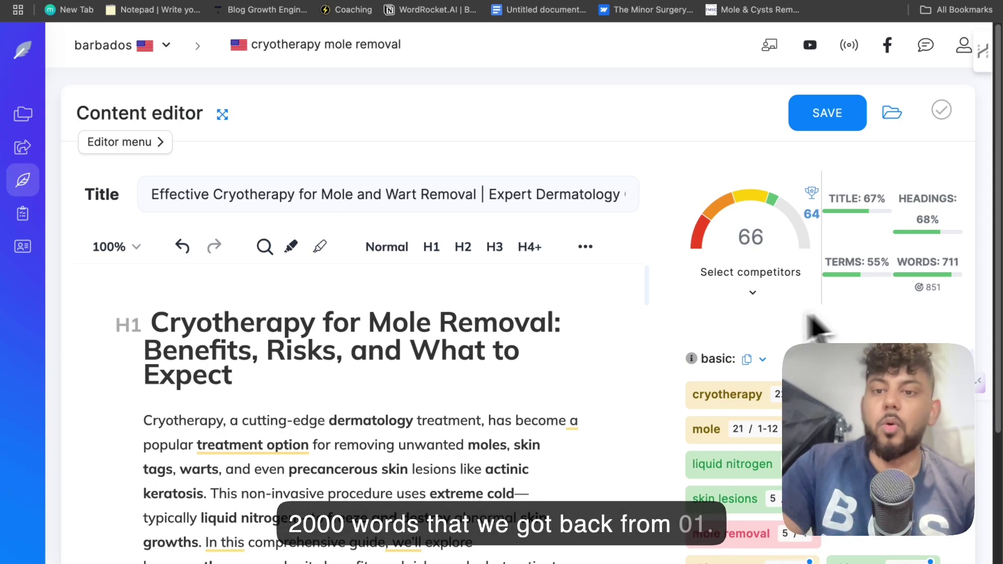
- Scroll through the article to its FAQs and Conclusion, then back to the top
scroll(666, 355, "down", 3)
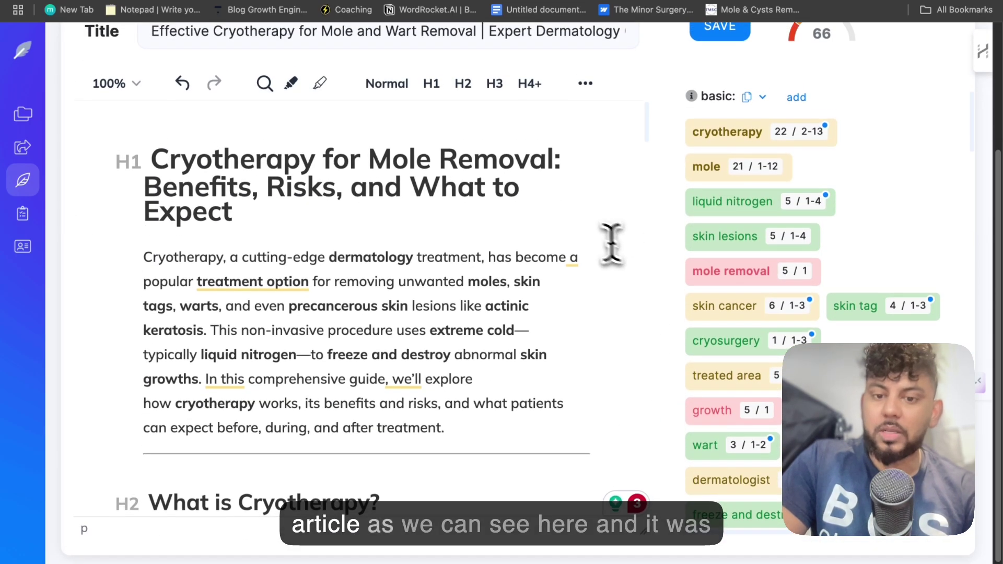
scroll(609, 242, "down", 15)
scroll(583, 232, "down", 20)
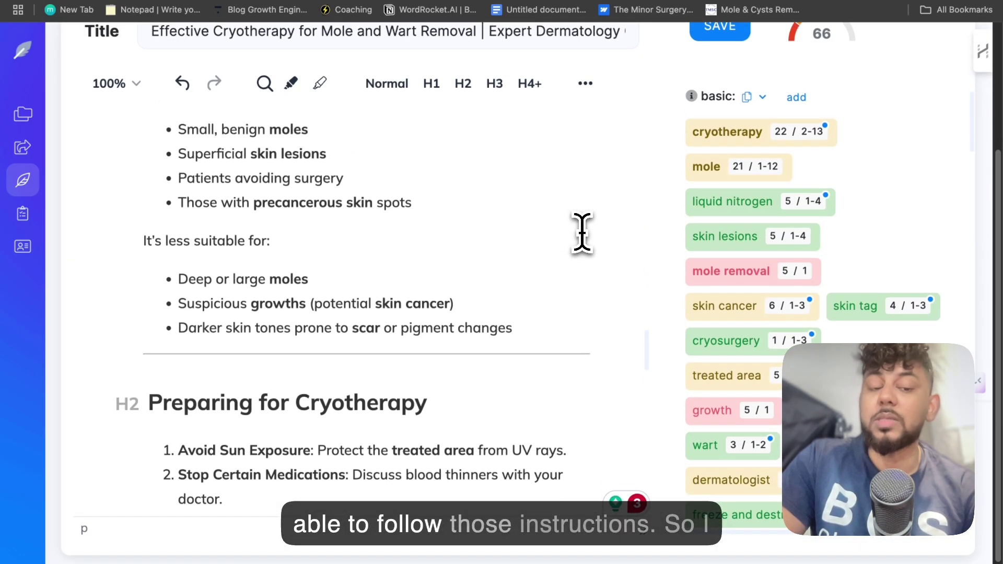
scroll(582, 232, "up", 5)
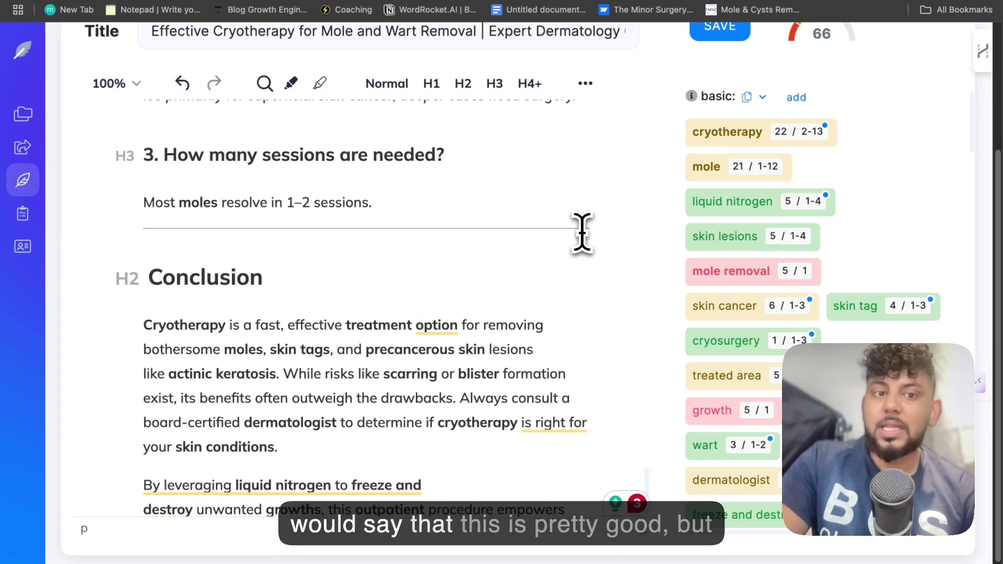
scroll(455, 314, "up", 2)
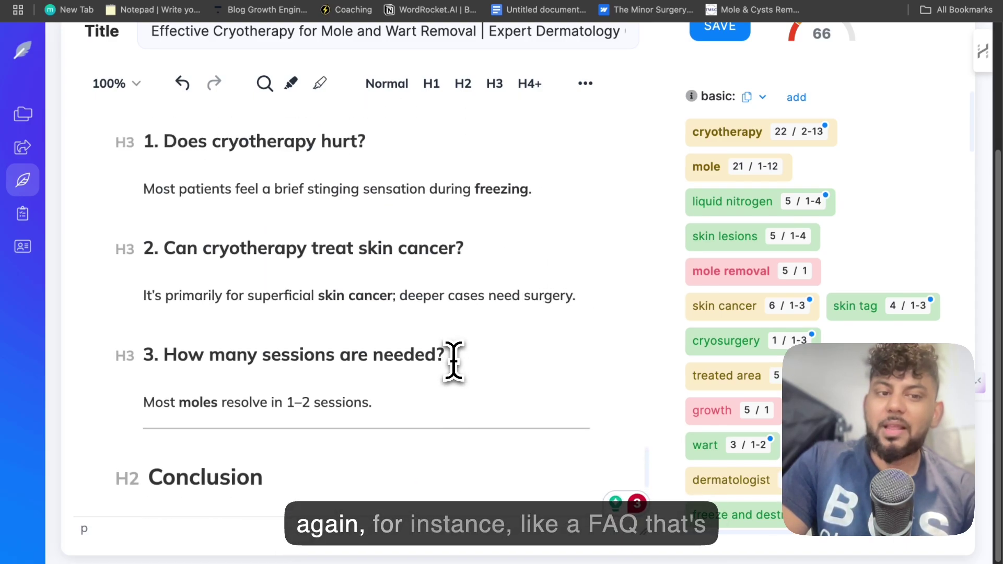
scroll(405, 302, "up", 5)
scroll(334, 276, "down", 4)
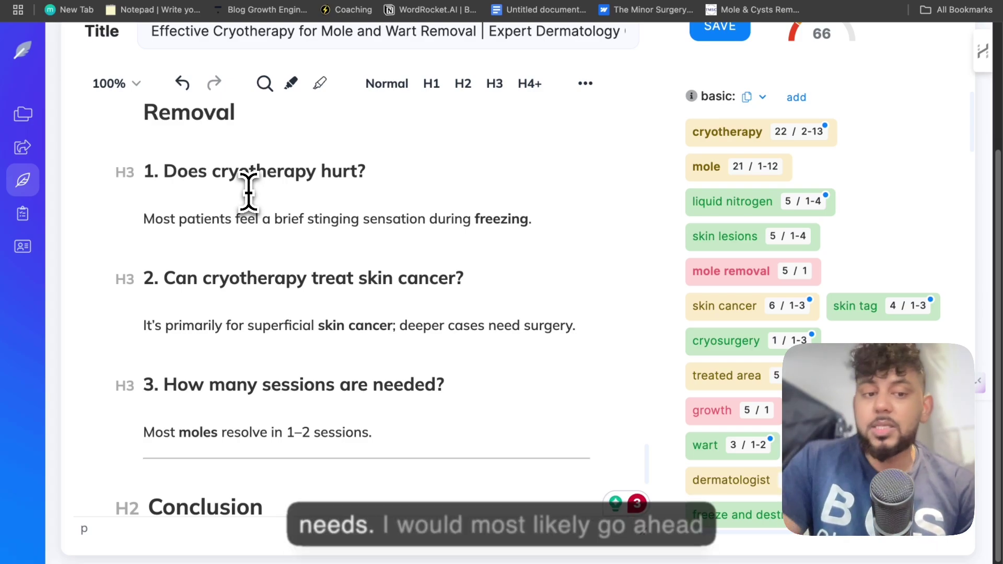
scroll(248, 191, "down", 7)
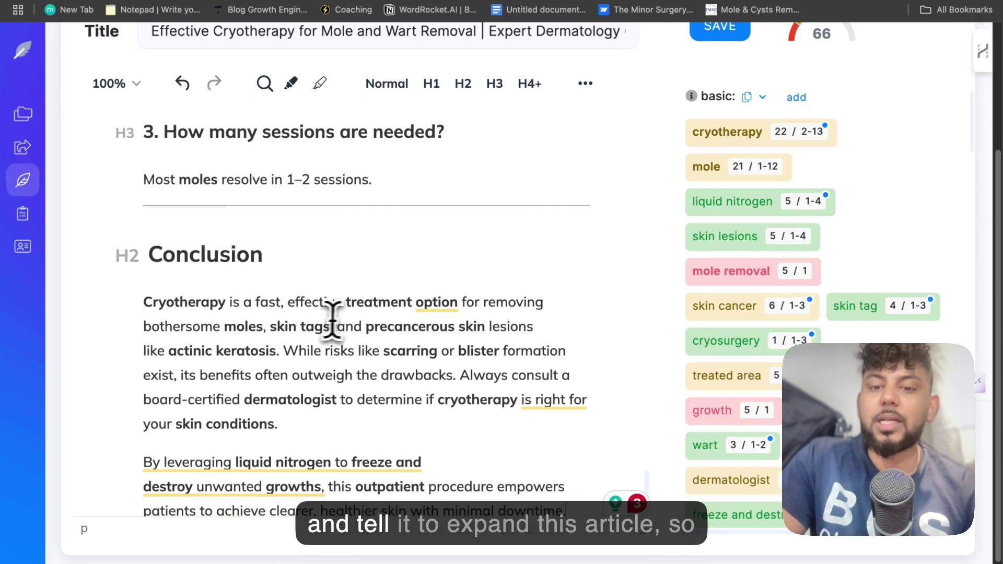
scroll(388, 331, "down", 1)
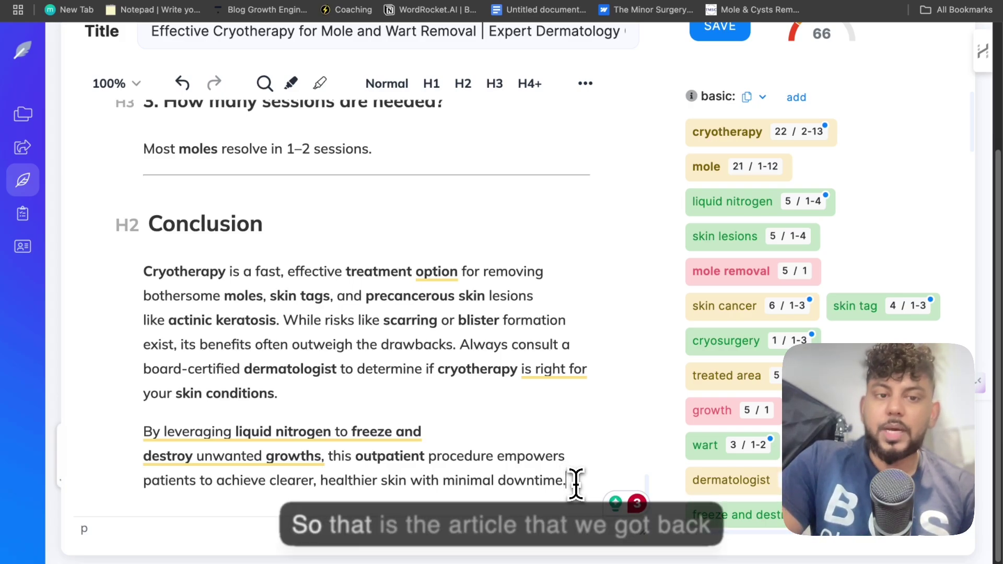
left_click_drag(576, 484, 458, 313)
scroll(256, 175, "up", 10)
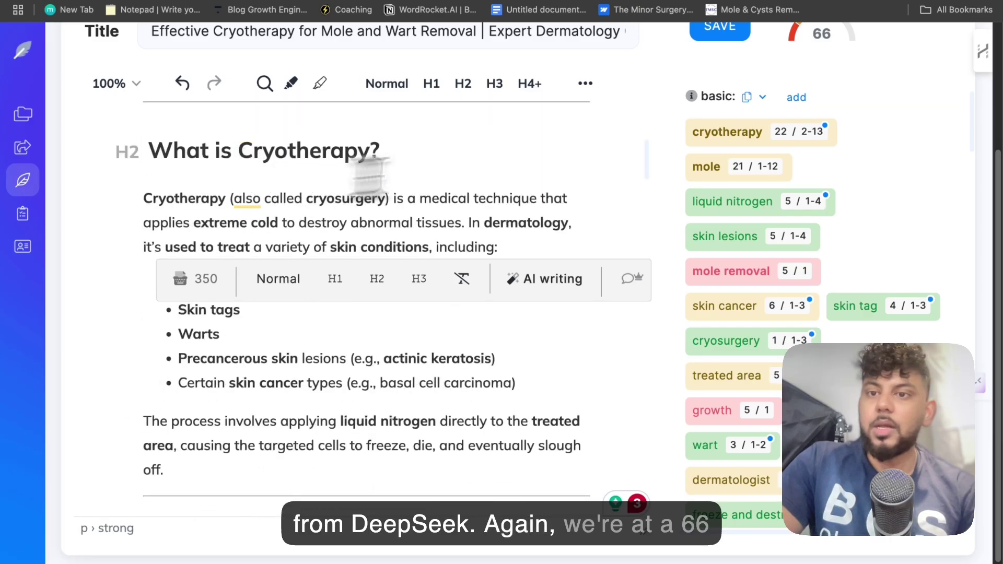
scroll(778, 168, "up", 5)
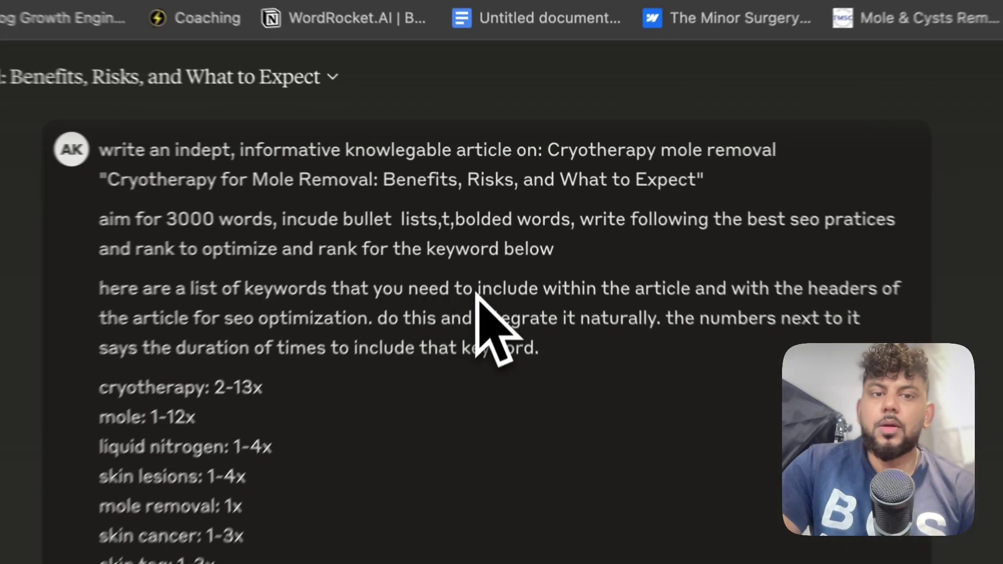
- Scroll to the end of Claude's Opus article, then go to the Markdown to HTML converter
scroll(502, 324, "down", 3)
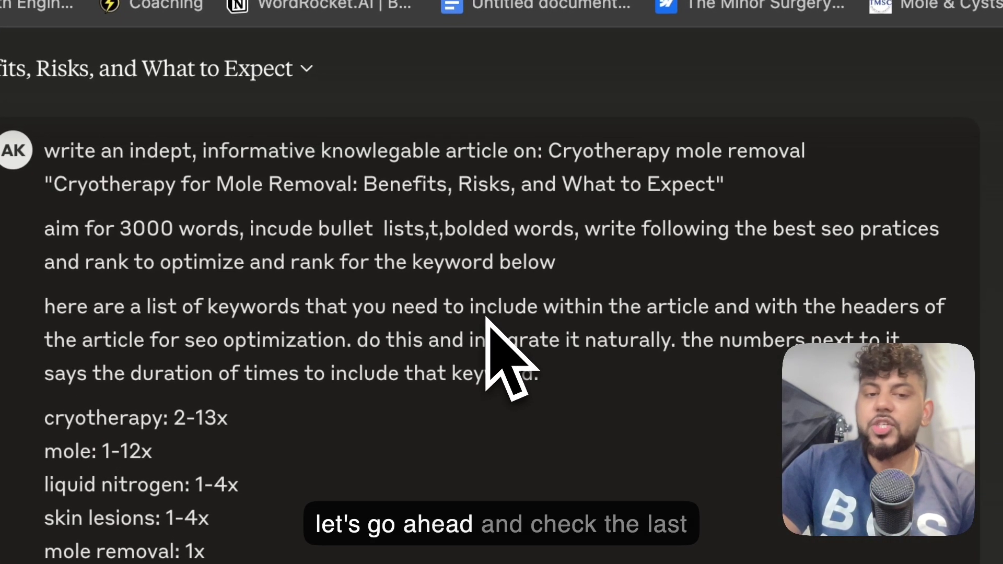
scroll(510, 261, "down", 5)
scroll(509, 250, "down", 15)
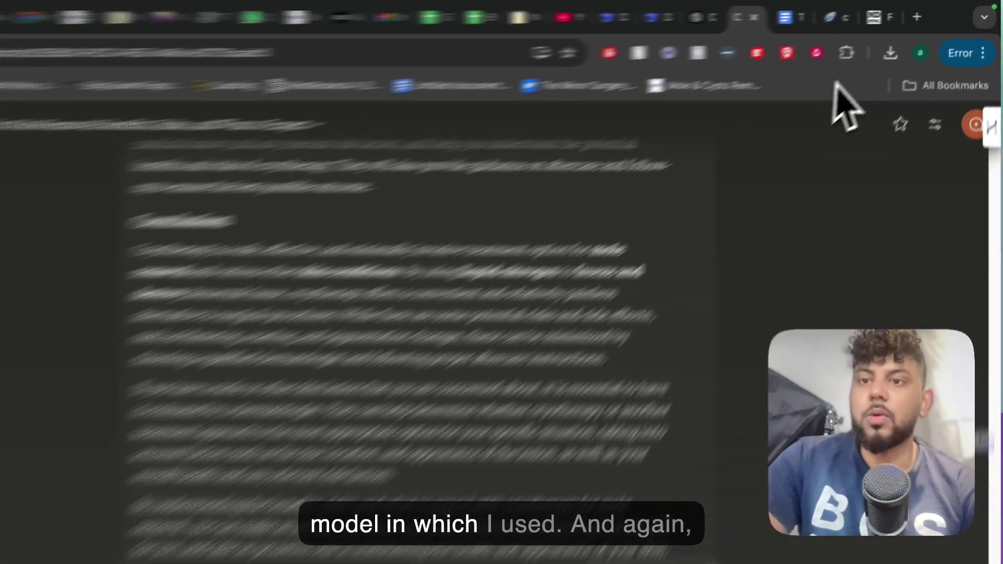
left_click(902, 14)
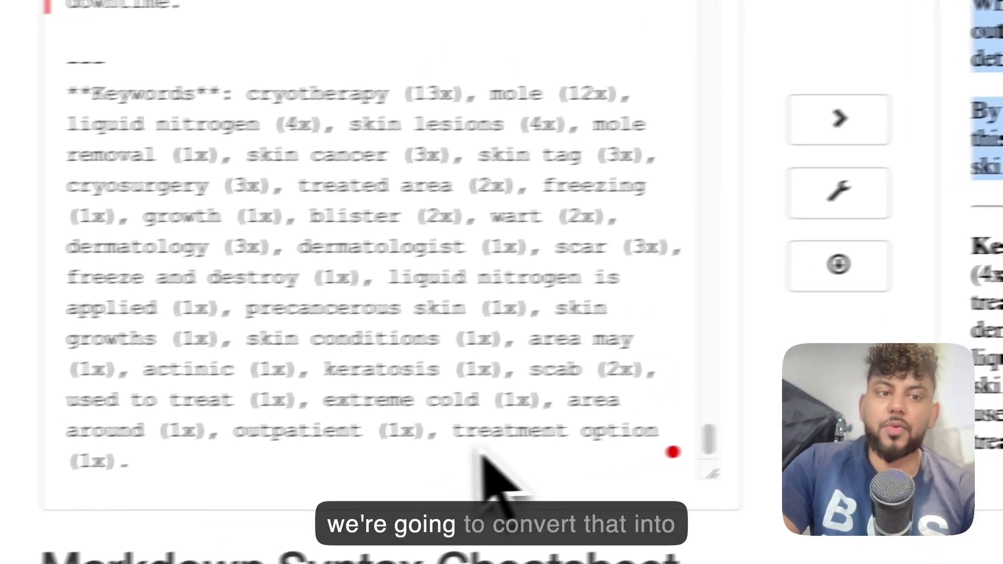
- Copy the rendered Claude Opus article from the Preview pane and return to NeuronWriter
left_click(78, 549)
key("super+a")
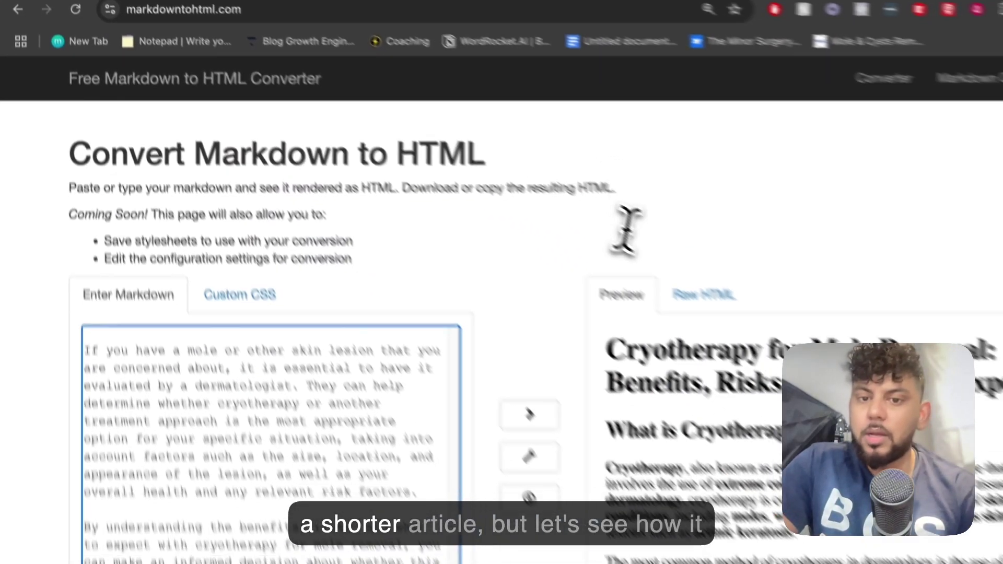
left_click_drag(617, 360, 787, 563)
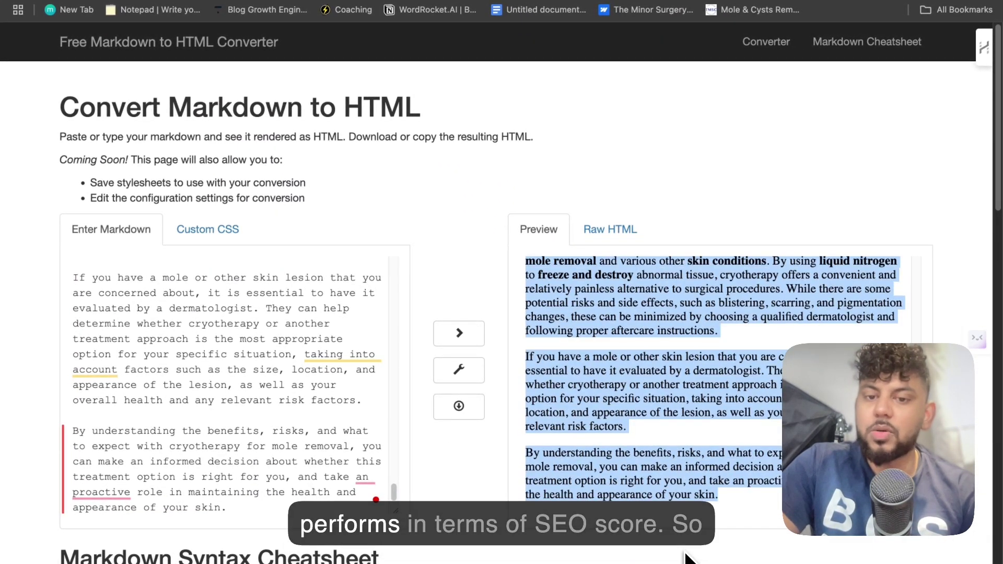
right_click(628, 400)
left_click(651, 335)
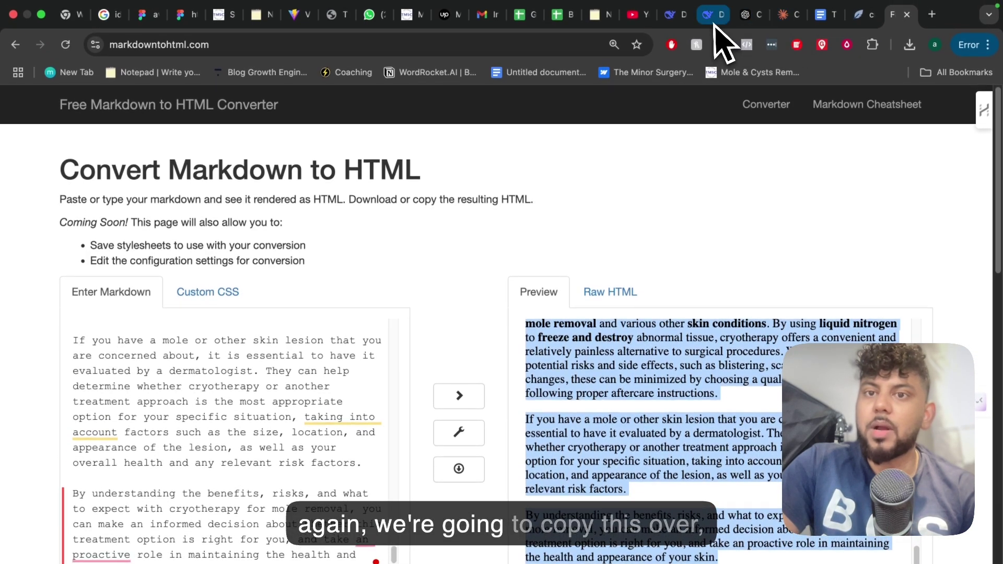
left_click(858, 14)
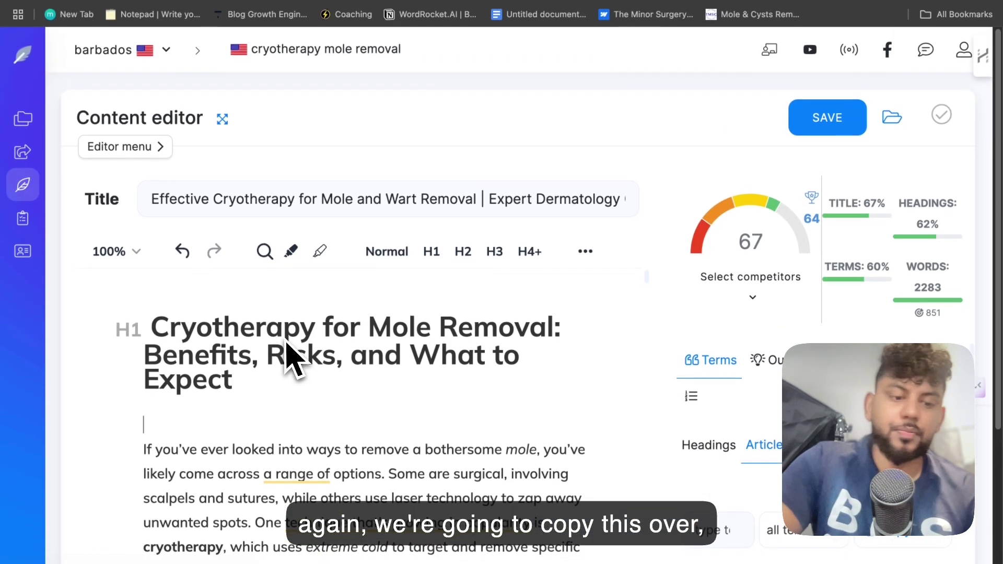
- Clear the editor and paste the Claude Opus article, checking its 66 score and 1028 words
key("ctrl+a")
key("BackSpace")
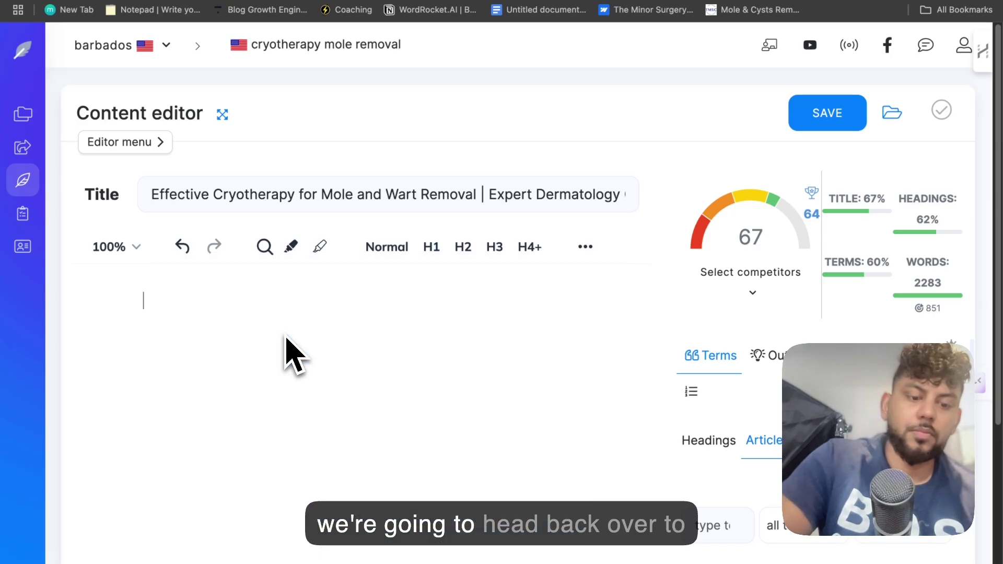
key("ctrl+v")
scroll(288, 348, "down", 2)
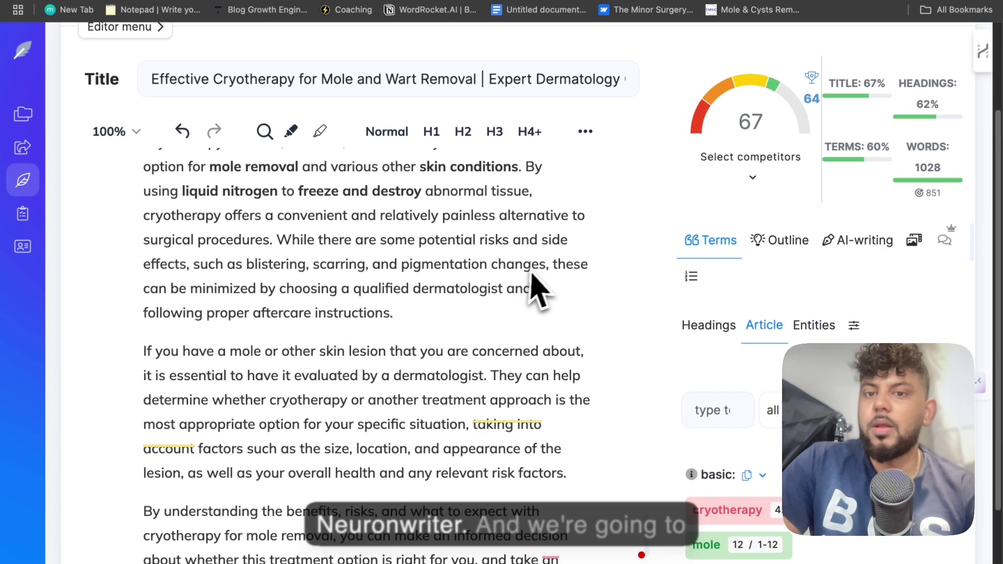
scroll(536, 287, "down", 5)
scroll(538, 277, "up", 10)
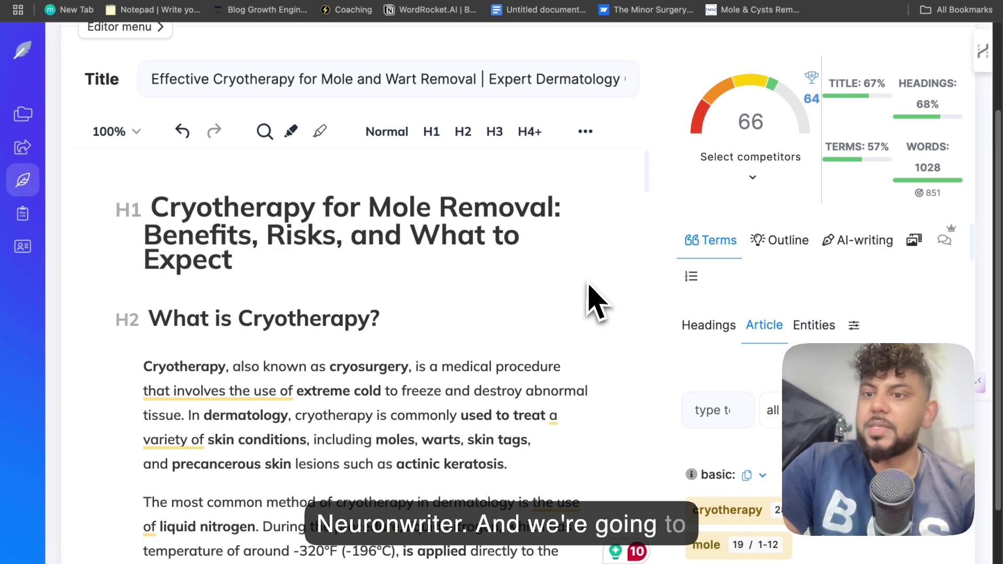
scroll(594, 298, "up", 3)
mouse_move(792, 262)
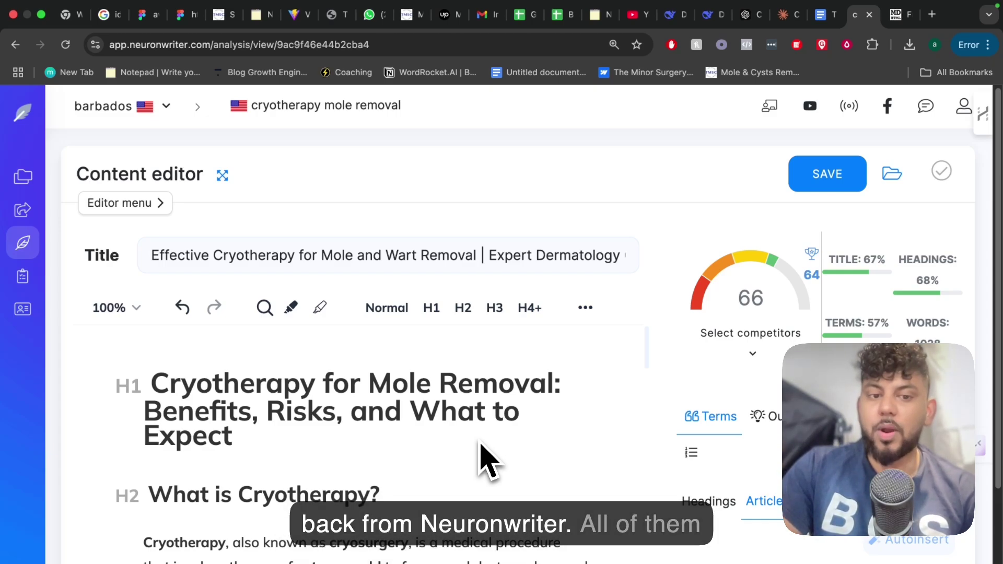
scroll(481, 459, "down", 3)
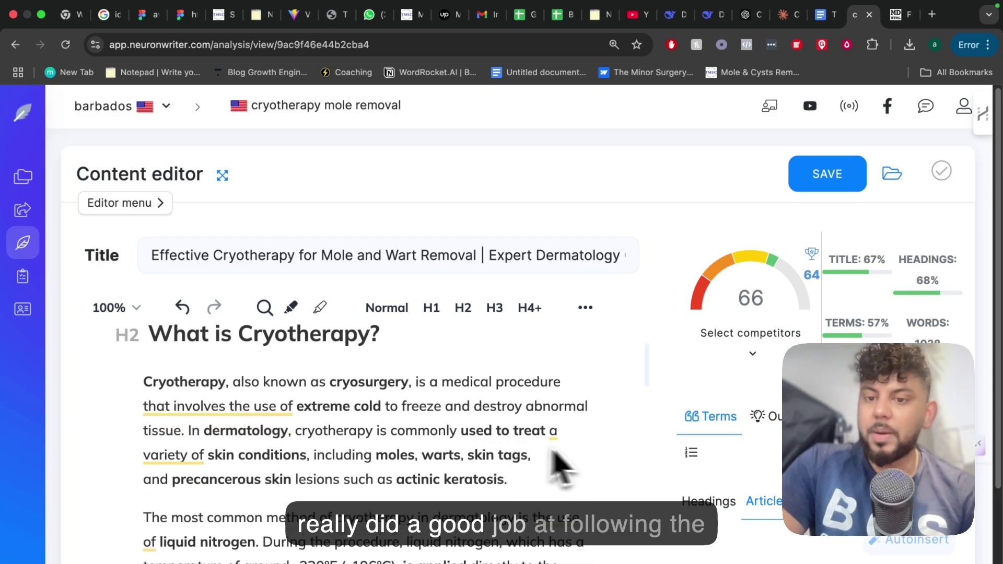
scroll(712, 426, "down", 2)
scroll(747, 436, "up", 1)
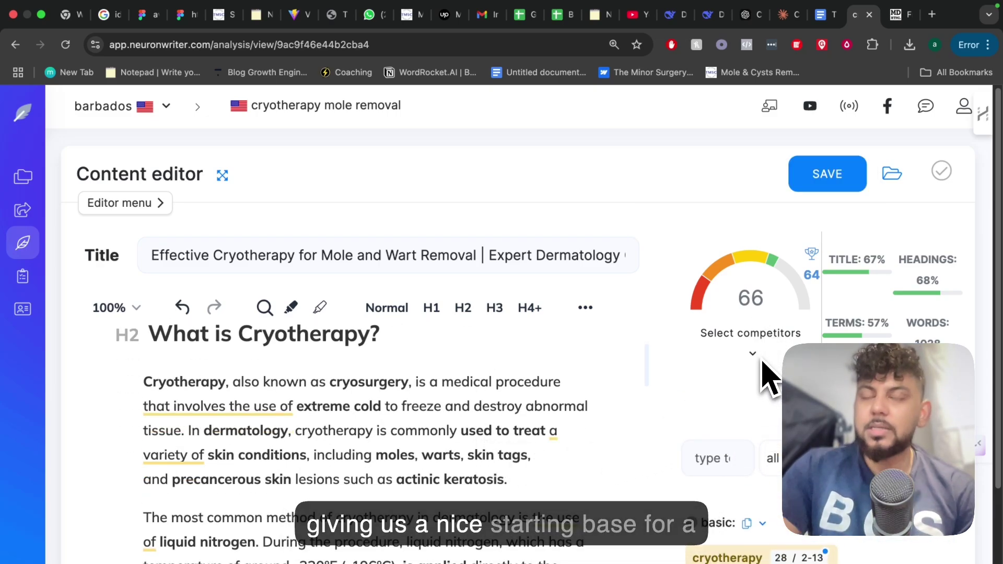
scroll(716, 399, "down", 3)
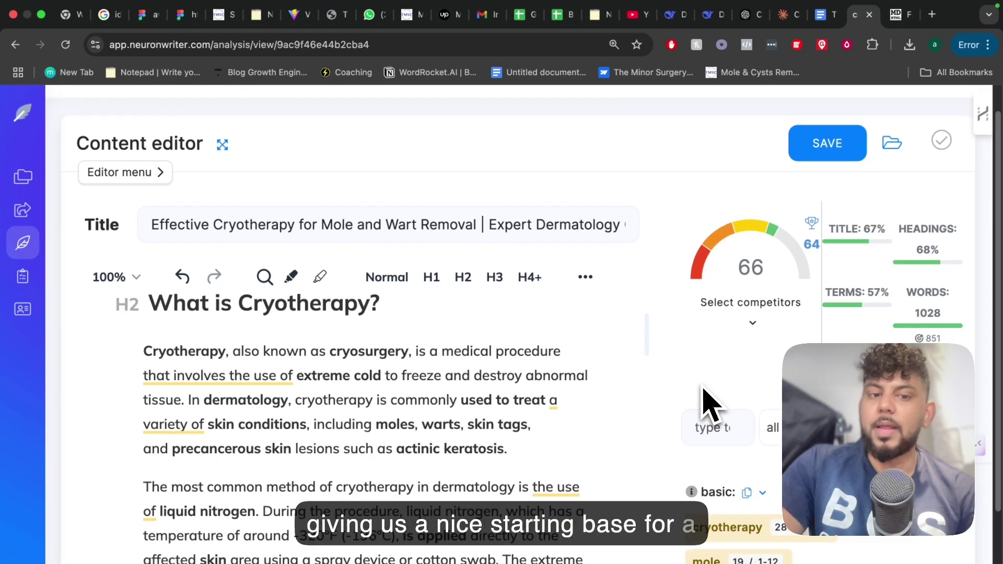
scroll(708, 404, "up", 5)
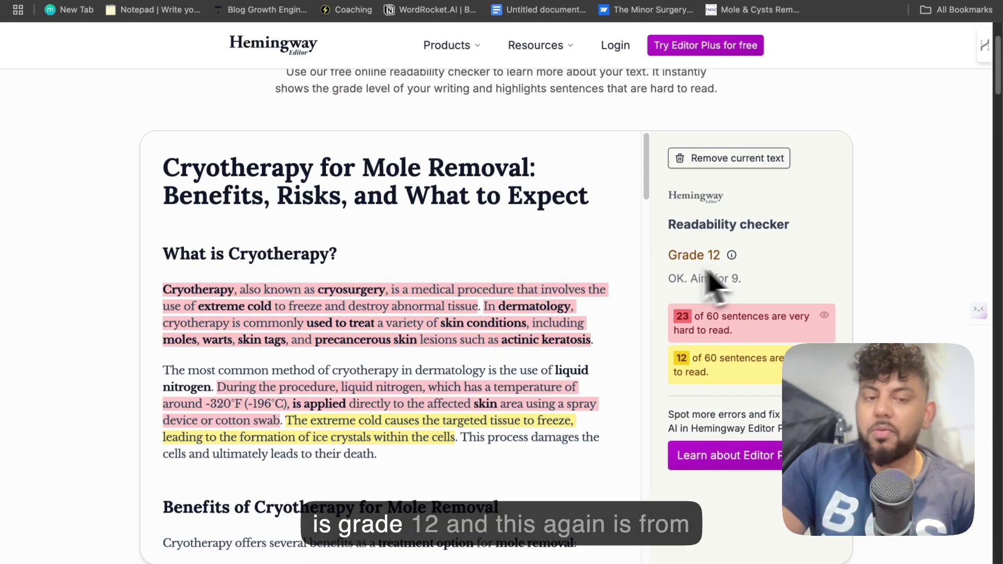
- Scroll through the Grade 12 Claude text and select all of it for replacement
scroll(544, 290, "down", 20)
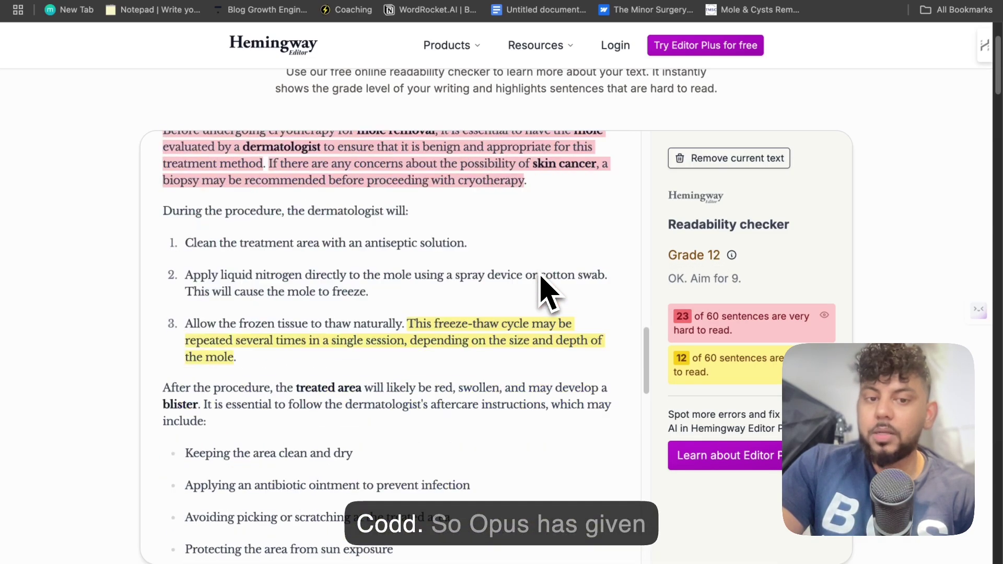
scroll(544, 290, "down", 15)
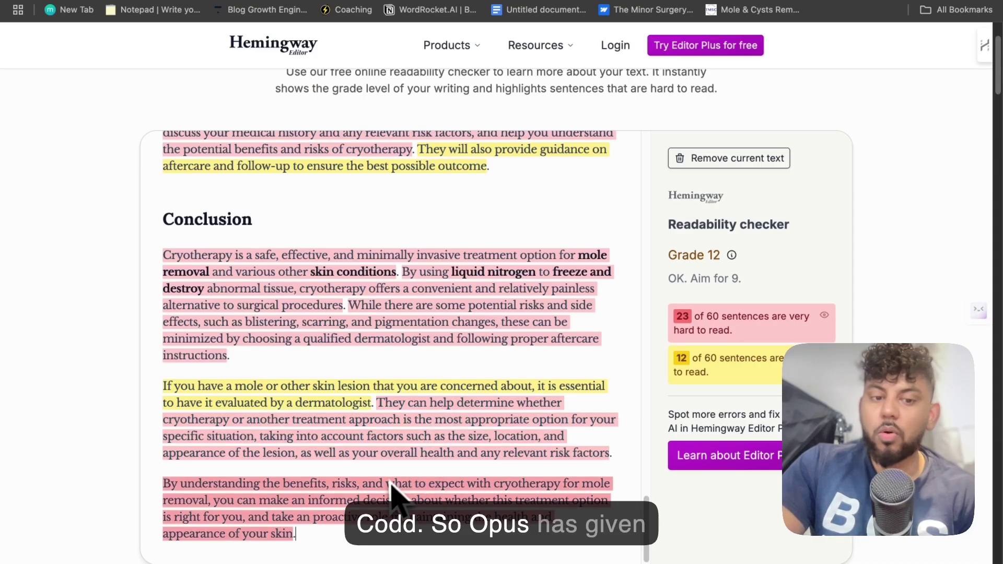
left_click_drag(340, 533, 224, 49)
- Paste the next article into Hemingway and highlight the Good verdict under its Grade 5 score
key("super+v")
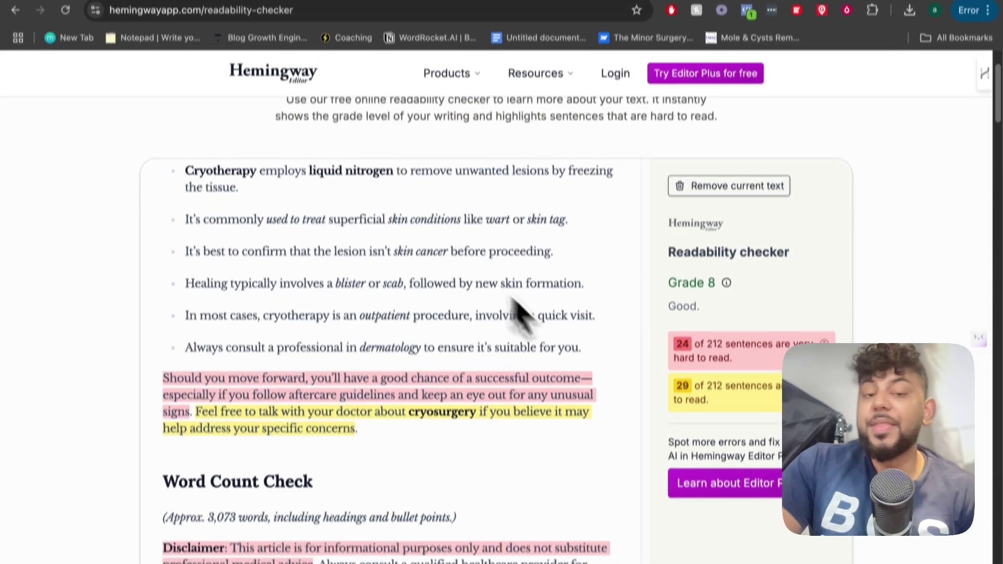
scroll(567, 363, "up", 20)
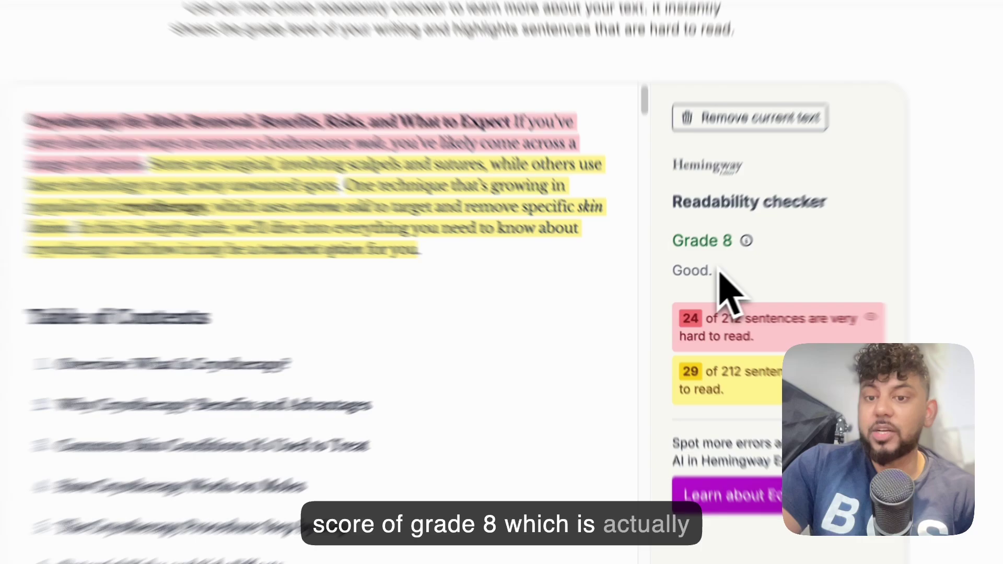
left_click_drag(700, 275, 672, 224)
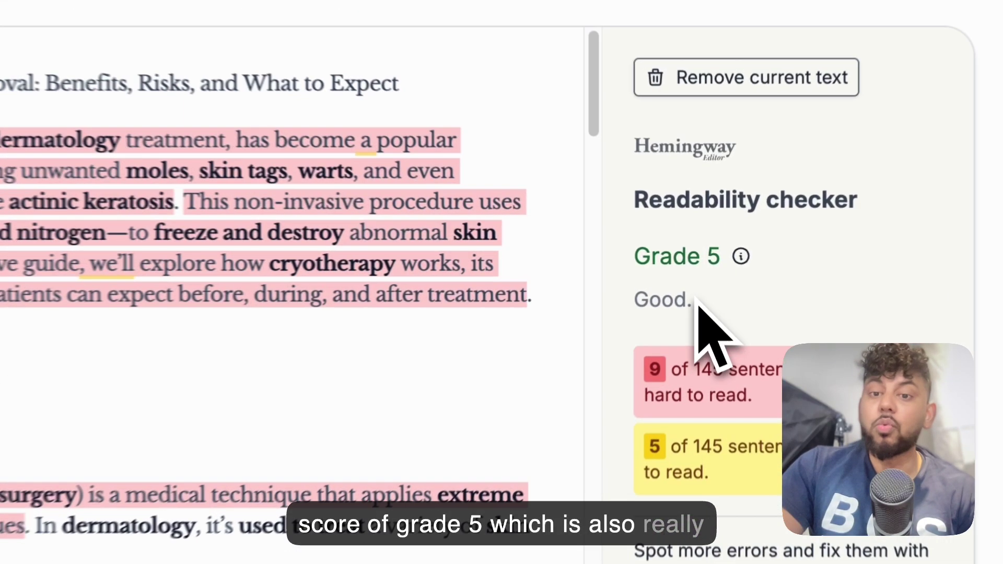
left_click_drag(701, 280, 659, 285)
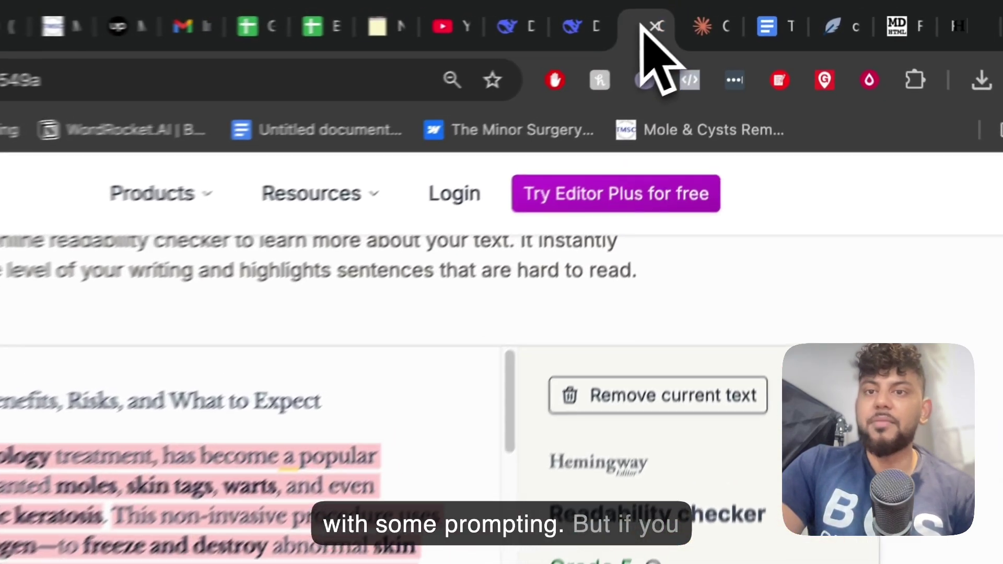
- Return to the ChatGPT o1 conversation, view the original cryotherapy prompt and check the model list
left_click(720, 14)
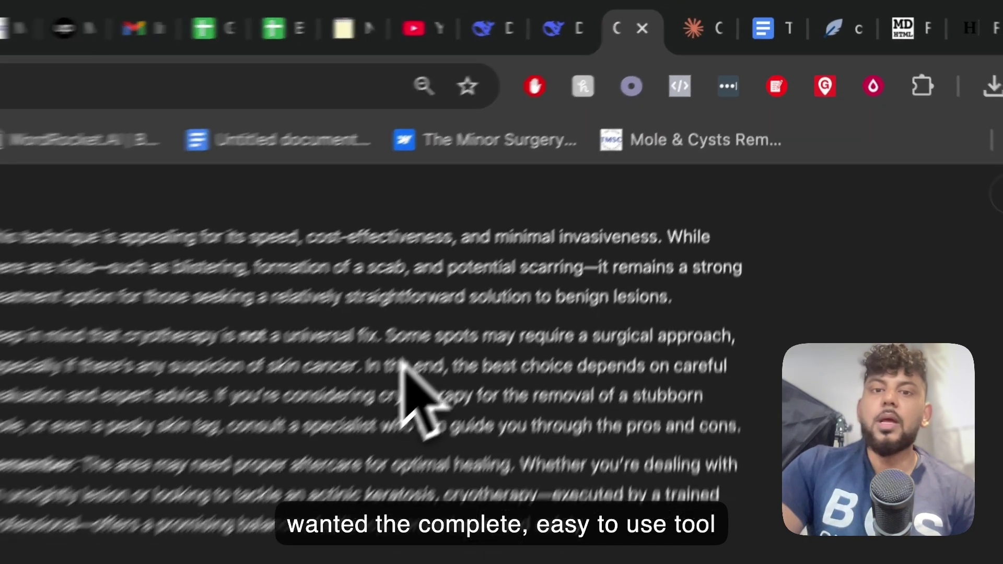
scroll(389, 387, "up", 10)
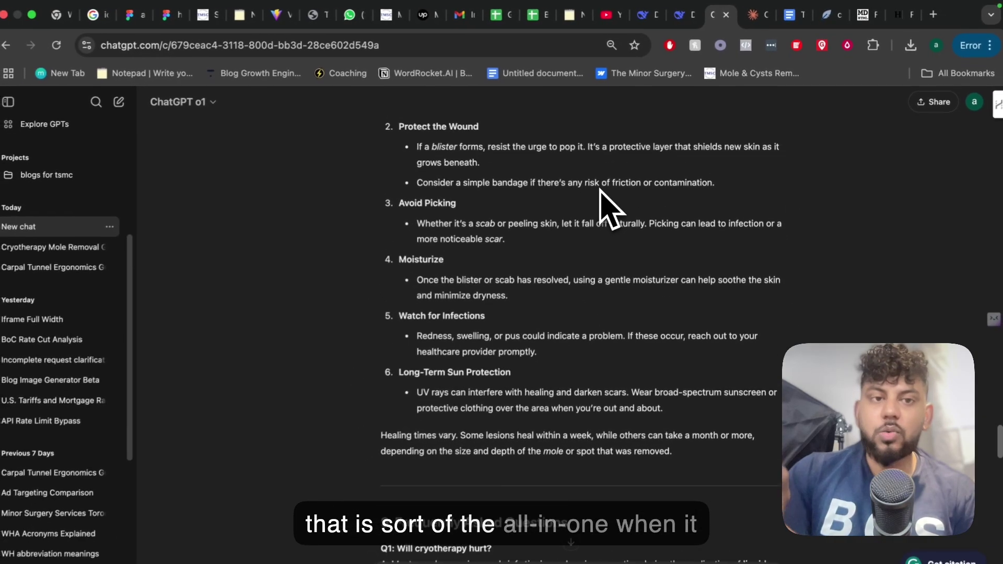
scroll(601, 187, "up", 15)
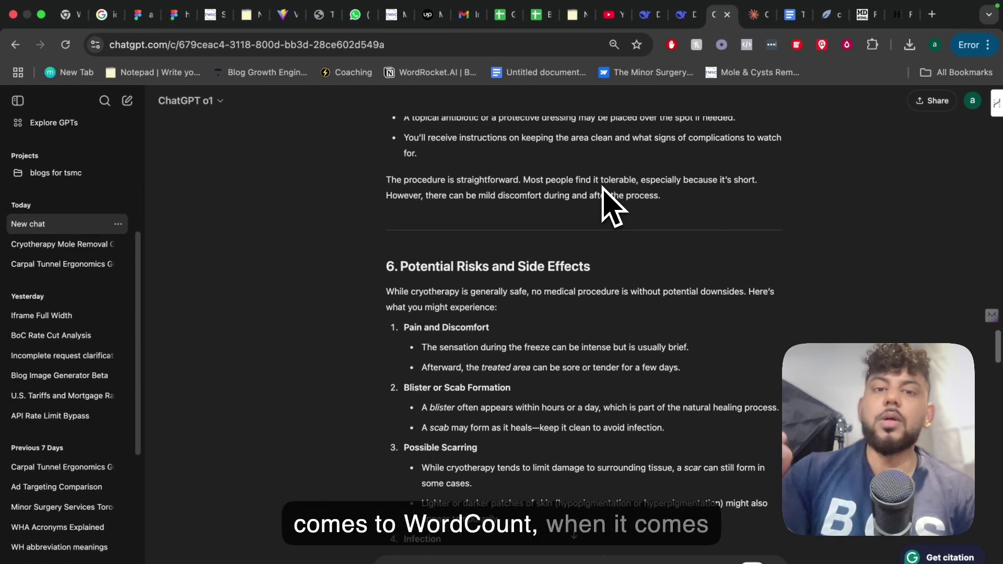
scroll(603, 187, "up", 20)
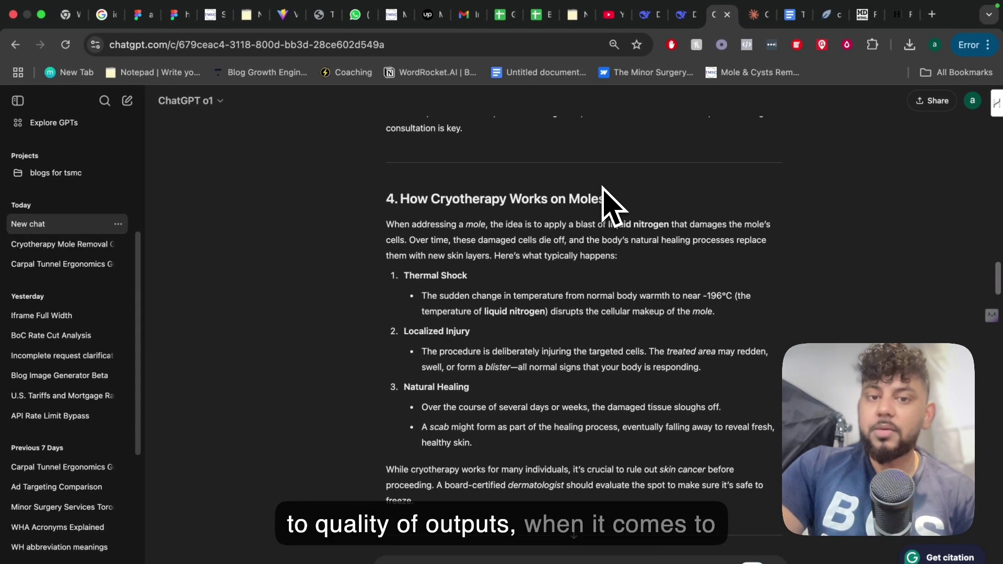
scroll(603, 198, "up", 15)
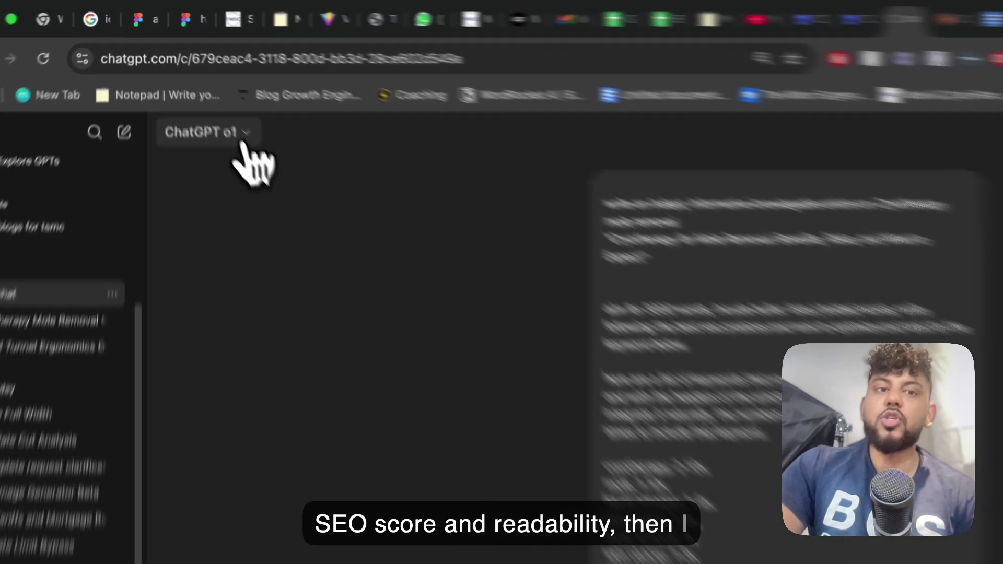
left_click(242, 137)
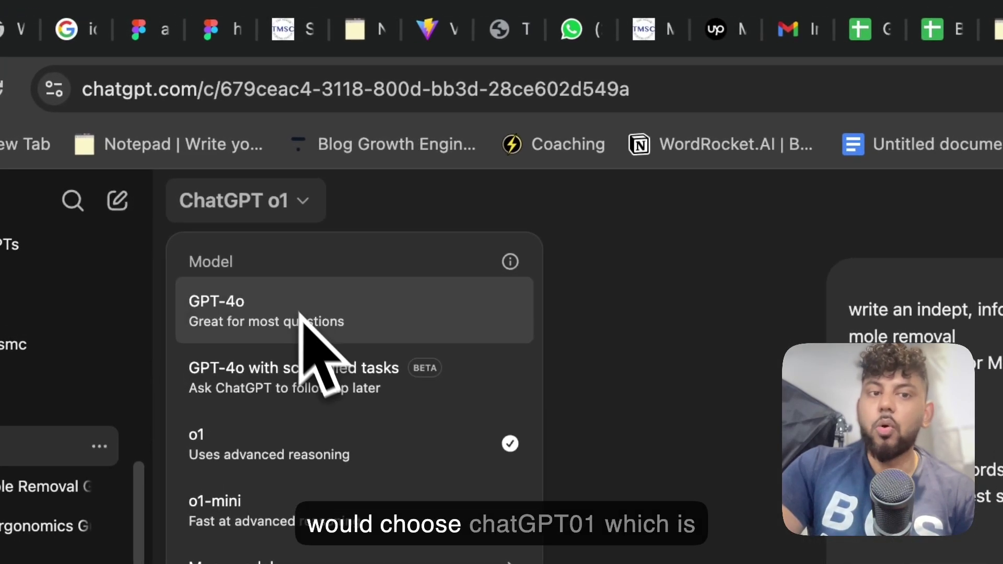
left_click(450, 252)
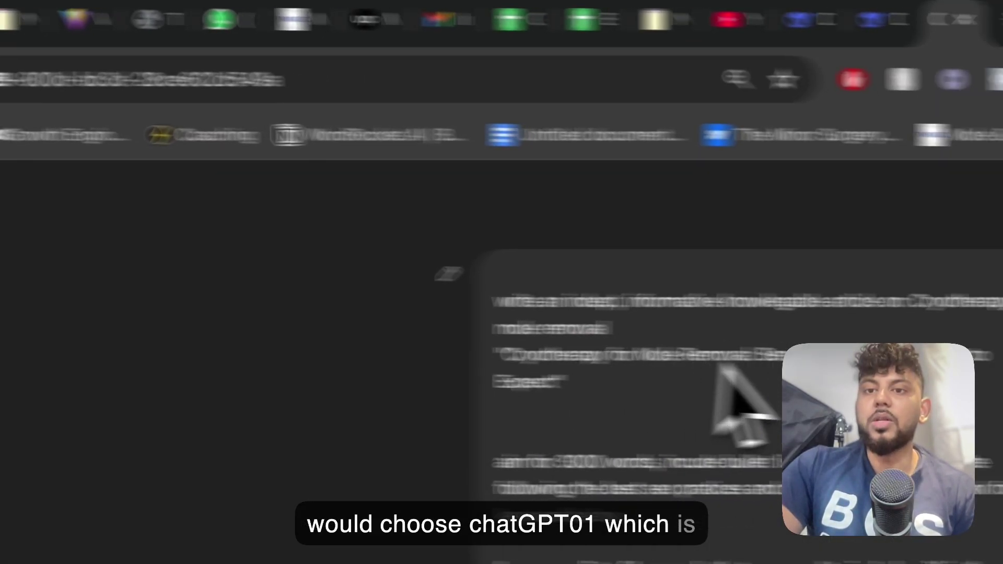